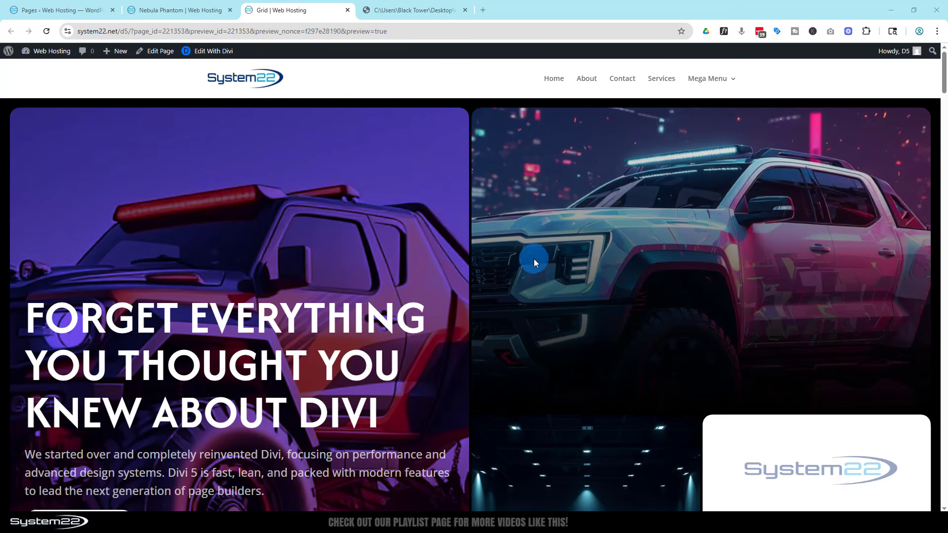
- Examine the blue circle cursor effect across the Grid demo page and look at the source code in circle-cursor.pdf
{"action": "scroll", "coordinate": [534, 259], "scroll_direction": "down", "scroll_amount": 10}
{"action": "scroll", "coordinate": [534, 259], "scroll_direction": "down", "scroll_amount": 12}
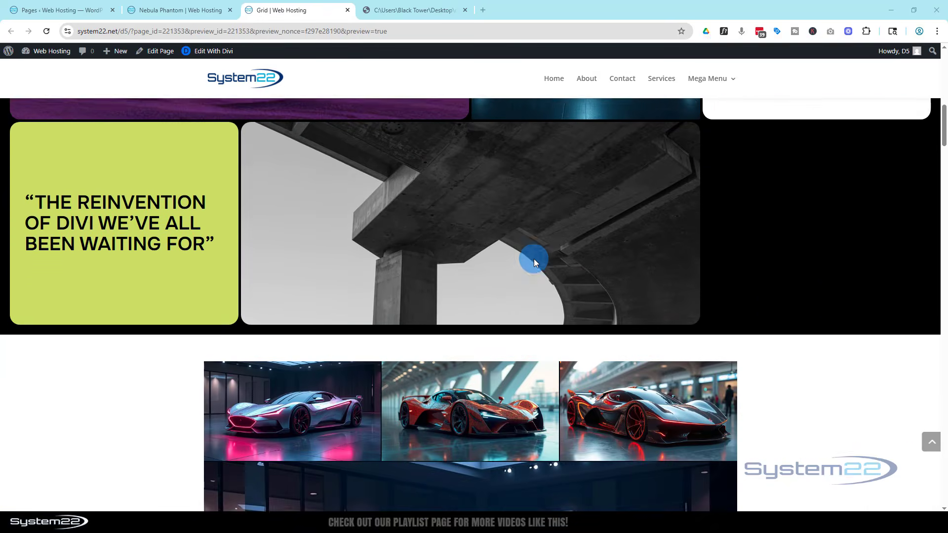
{"action": "scroll", "coordinate": [534, 259], "scroll_direction": "down", "scroll_amount": 6}
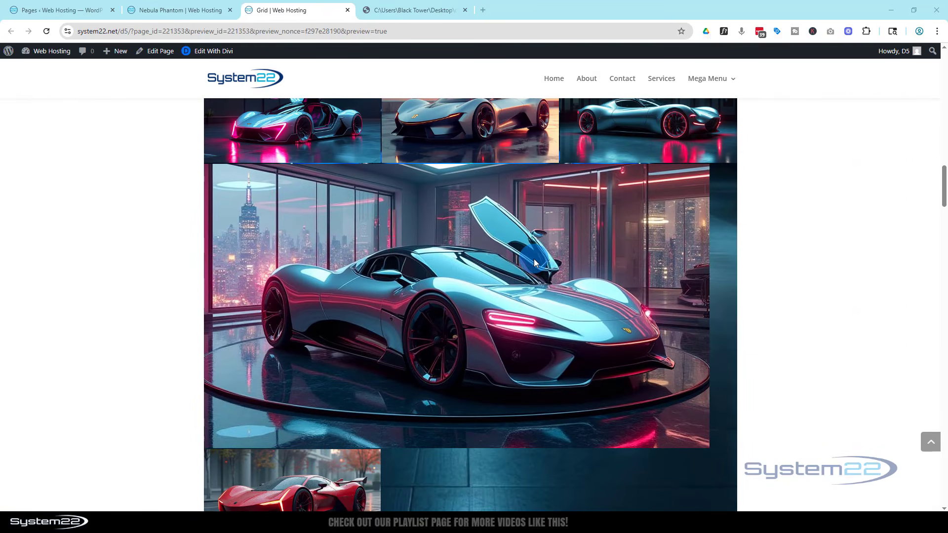
{"action": "scroll", "coordinate": [506, 266], "scroll_direction": "up", "scroll_amount": 15}
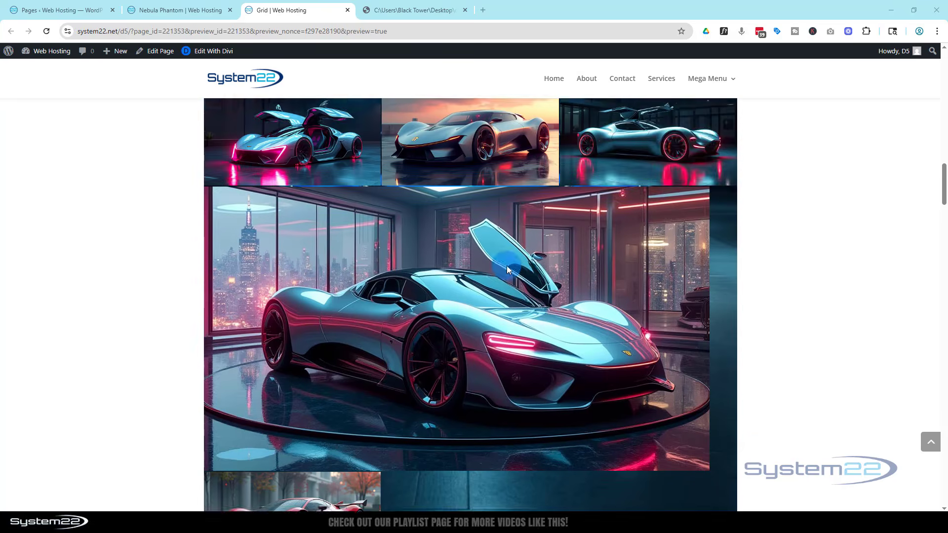
{"action": "scroll", "coordinate": [507, 262], "scroll_direction": "up", "scroll_amount": 8}
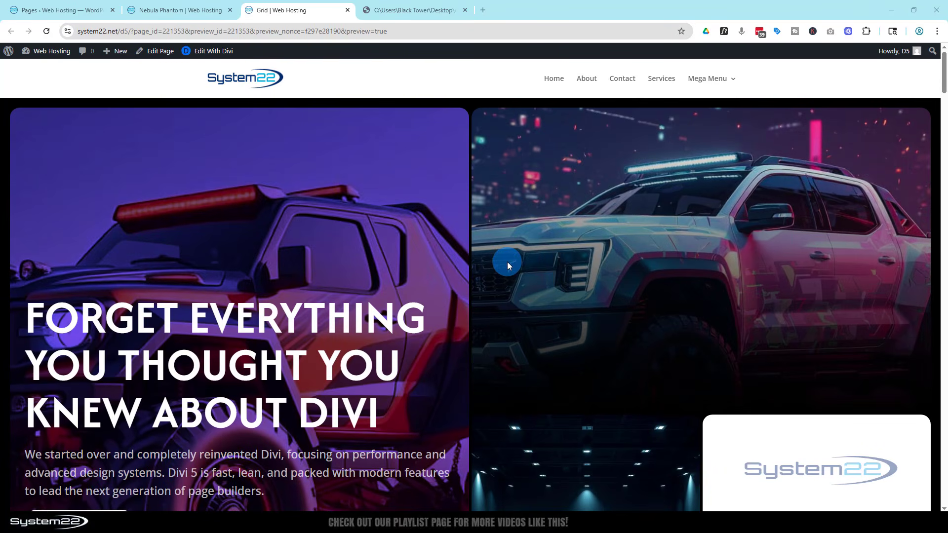
{"action": "left_click", "coordinate": [400, 10]}
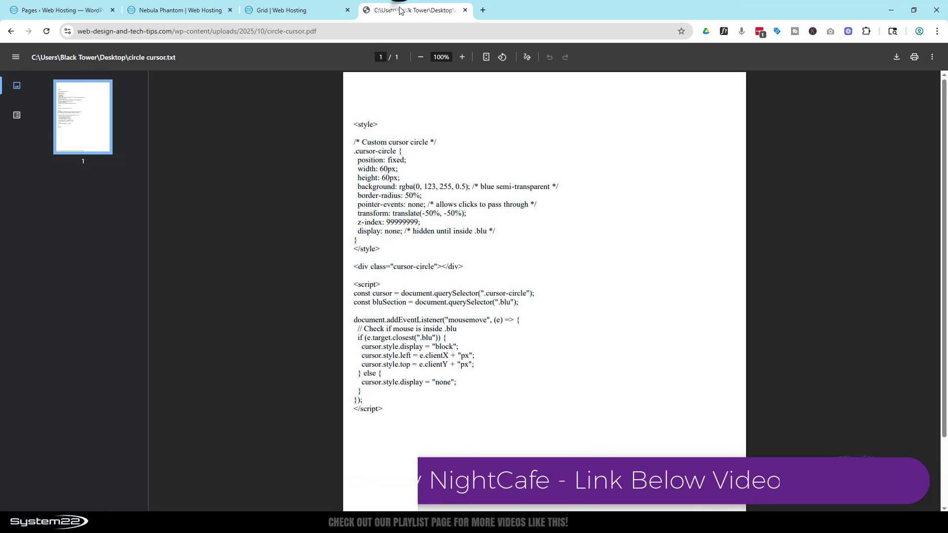
{"action": "left_click", "coordinate": [289, 10]}
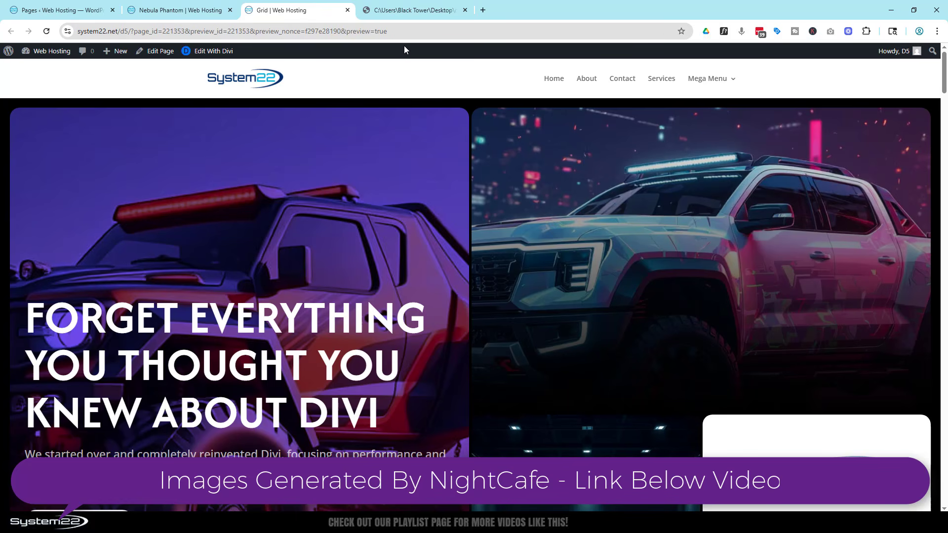
- Open the Nebula Phantom page for editing in the Divi builder and close the Grid preview page
{"action": "left_click", "coordinate": [169, 10]}
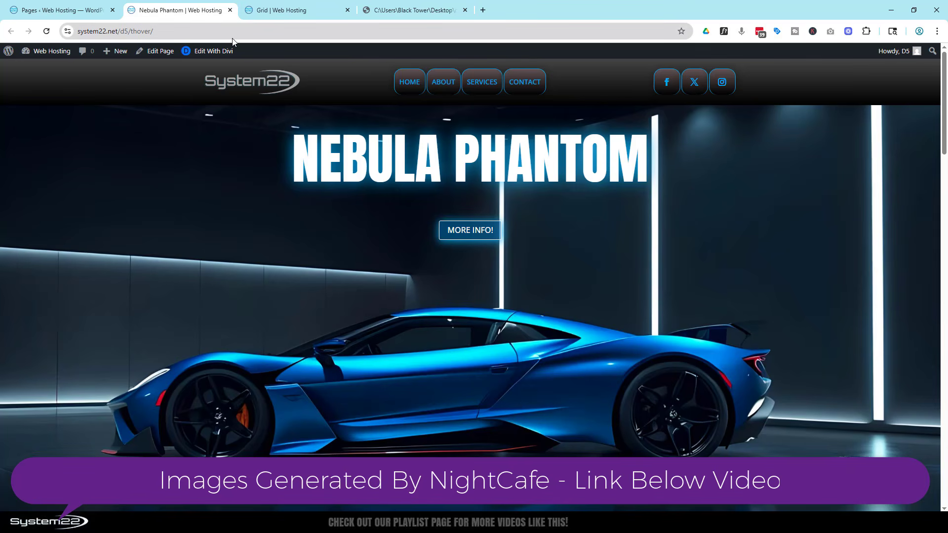
{"action": "left_click", "coordinate": [210, 51]}
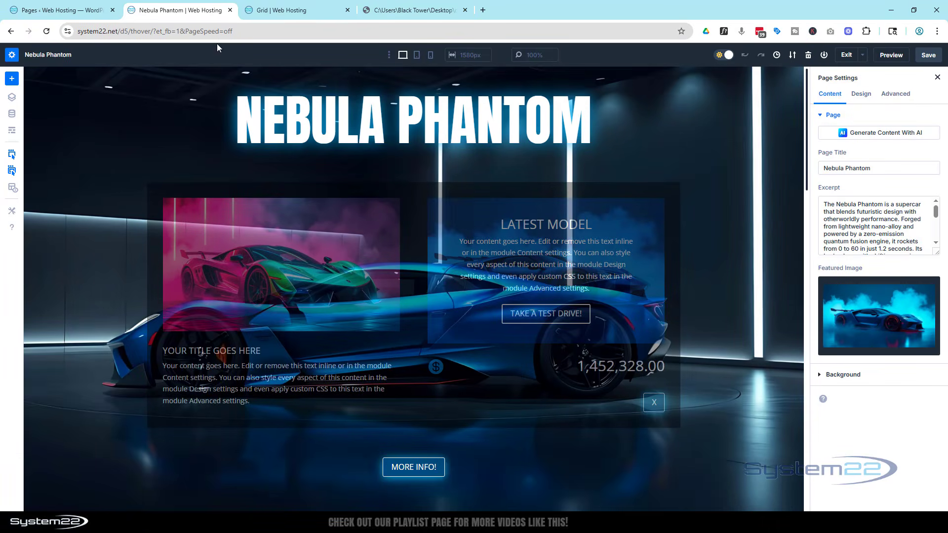
{"action": "left_click", "coordinate": [348, 9]}
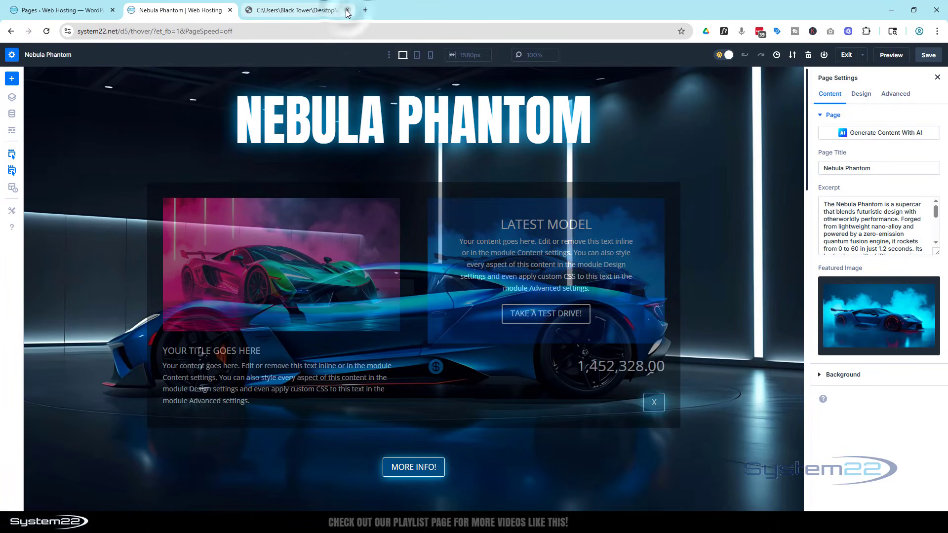
- Preview the Nebula Phantom page and look through its sections from the hero to the contact area
{"action": "scroll", "coordinate": [265, 209], "scroll_direction": "down", "scroll_amount": 6}
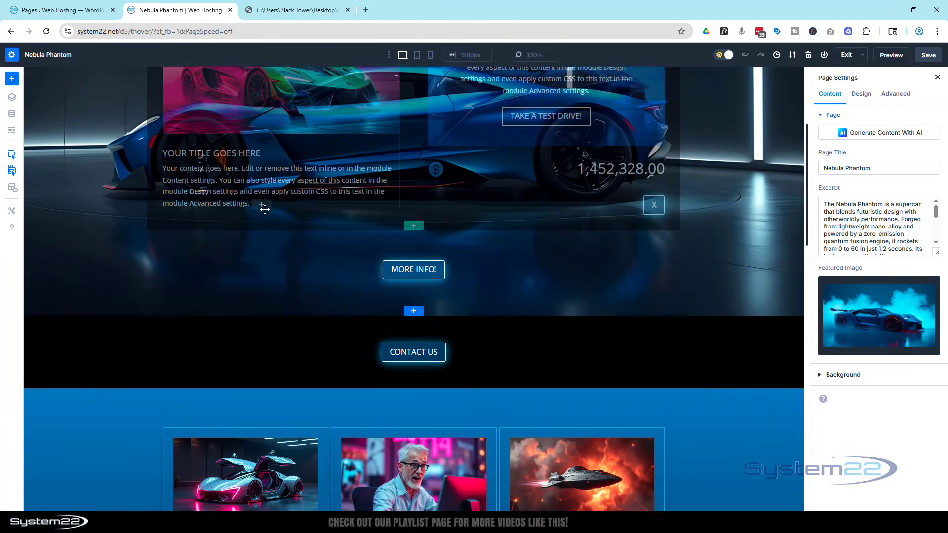
{"action": "scroll", "coordinate": [265, 210], "scroll_direction": "up", "scroll_amount": 5}
{"action": "scroll", "coordinate": [265, 210], "scroll_direction": "up", "scroll_amount": 1}
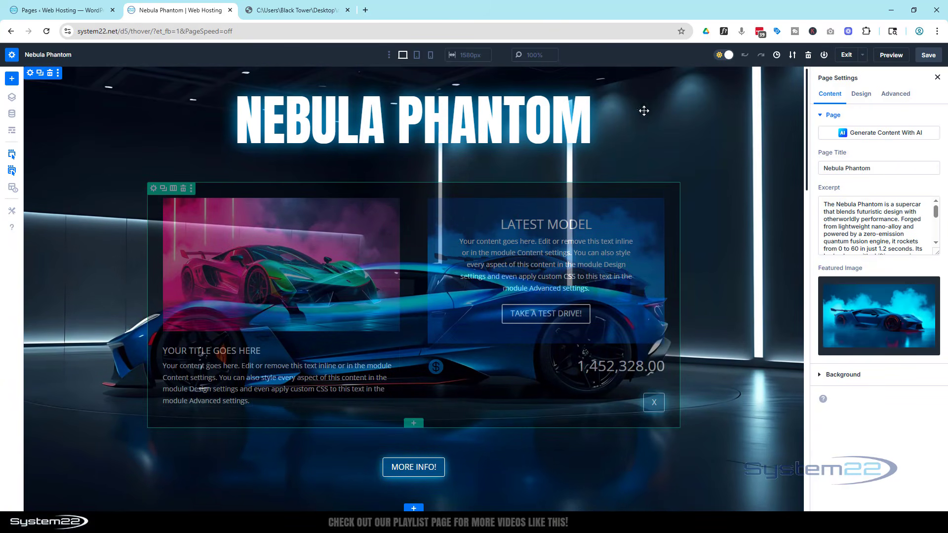
{"action": "left_click", "coordinate": [892, 56]}
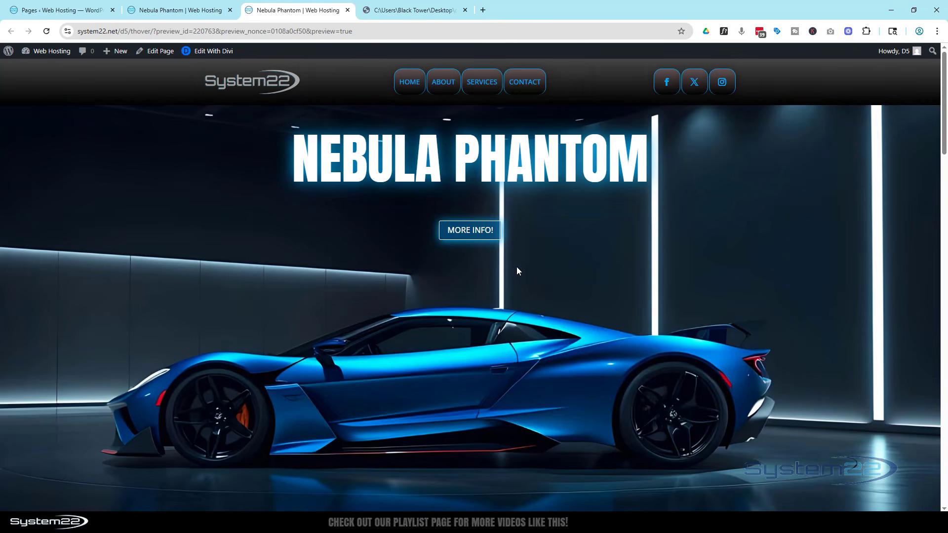
{"action": "scroll", "coordinate": [373, 278], "scroll_direction": "down", "scroll_amount": 15}
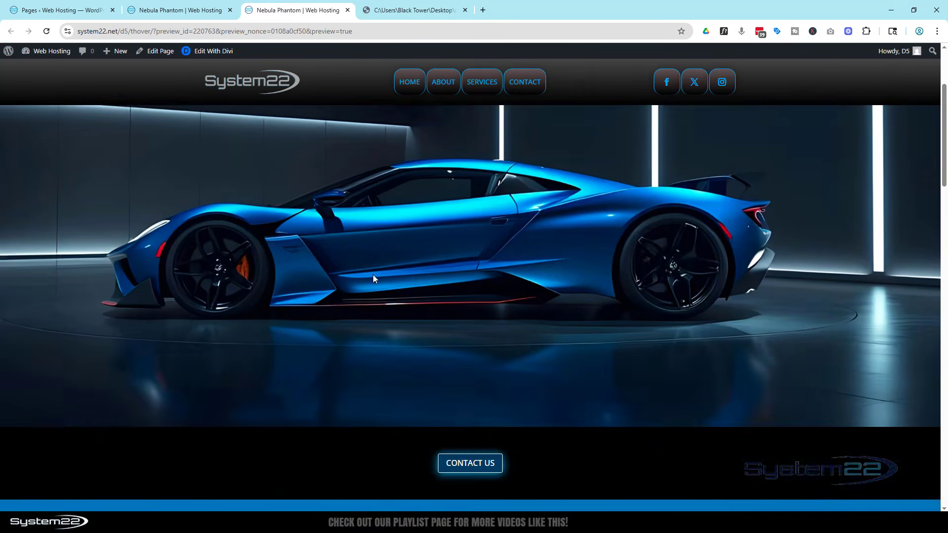
{"action": "scroll", "coordinate": [373, 279], "scroll_direction": "down", "scroll_amount": 12}
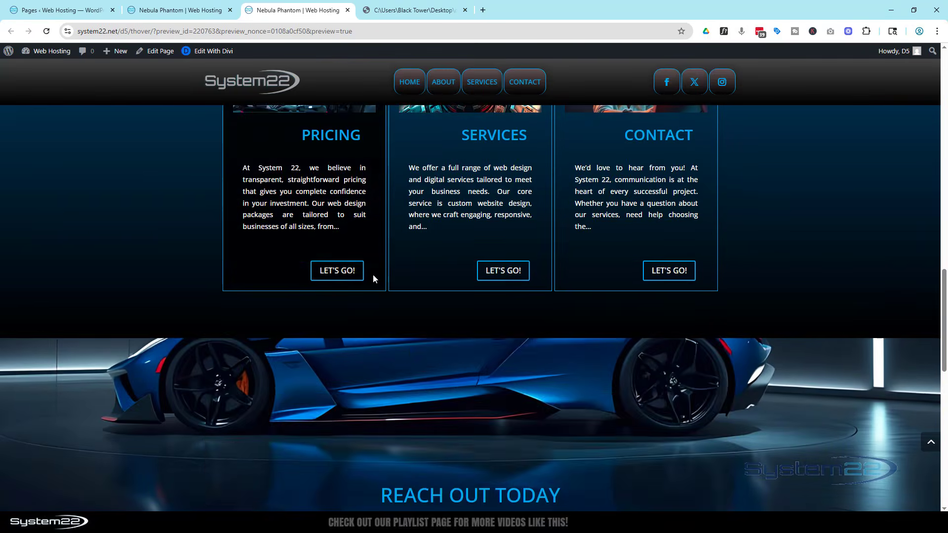
{"action": "scroll", "coordinate": [373, 280], "scroll_direction": "up", "scroll_amount": 3}
{"action": "scroll", "coordinate": [374, 274], "scroll_direction": "up", "scroll_amount": 15}
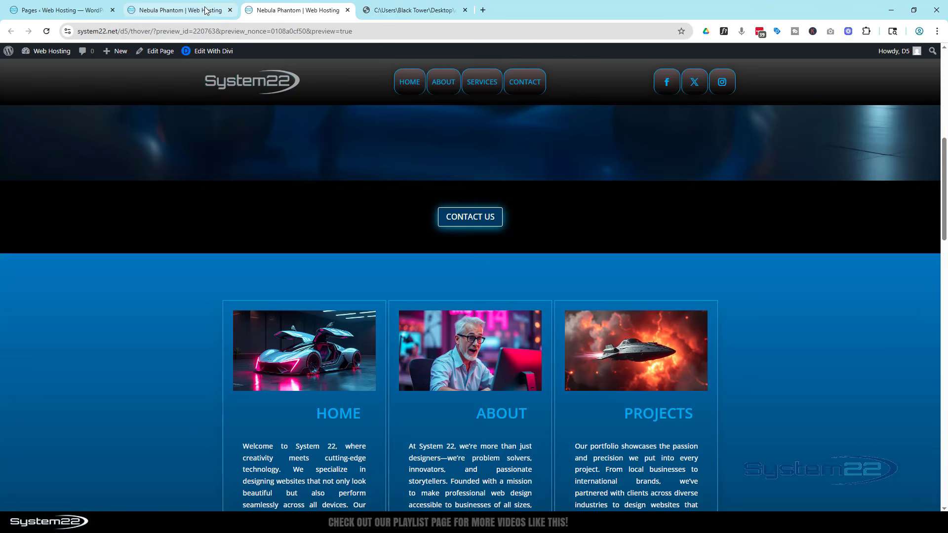
- Back in the builder, add a single-column row below the Reach Out Today contact form and insert a Code module in it
{"action": "left_click", "coordinate": [197, 12]}
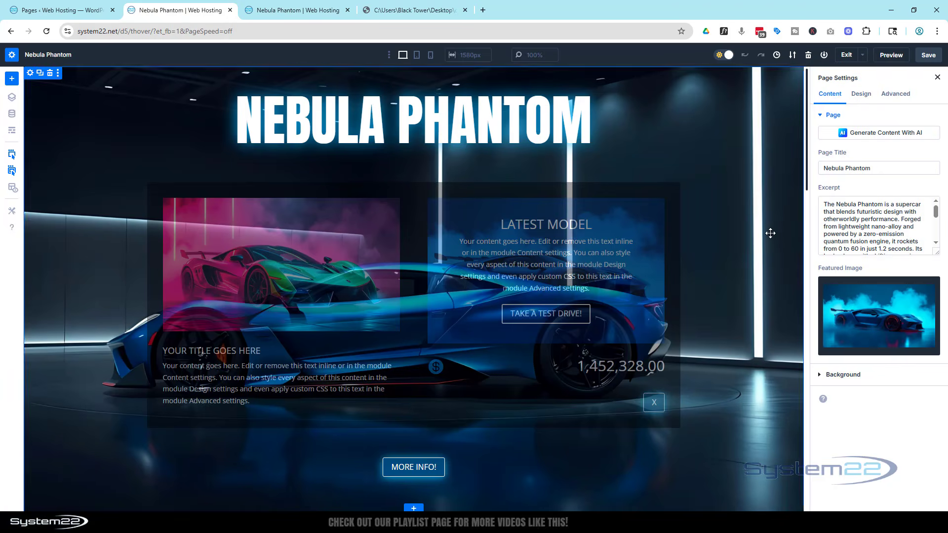
{"action": "scroll", "coordinate": [778, 235], "scroll_direction": "down", "scroll_amount": 15}
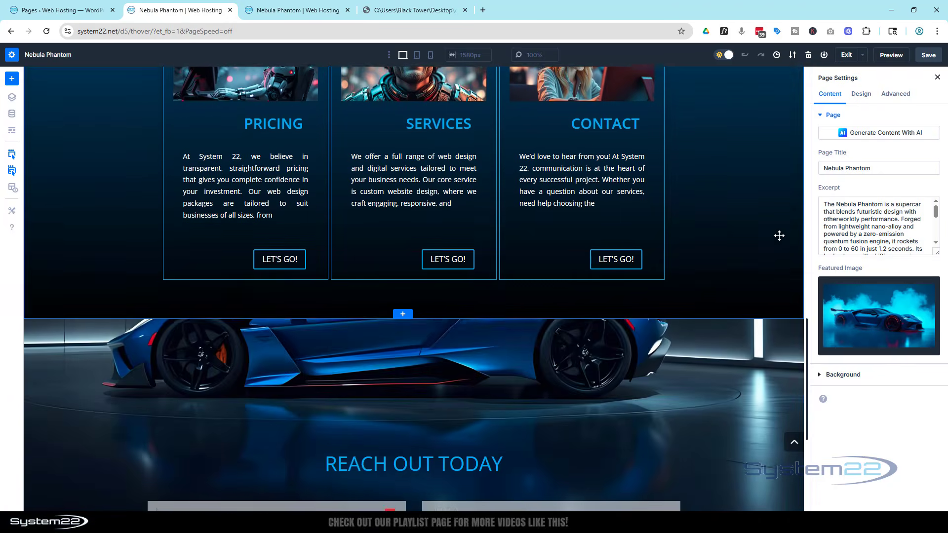
{"action": "scroll", "coordinate": [779, 235], "scroll_direction": "down", "scroll_amount": 1}
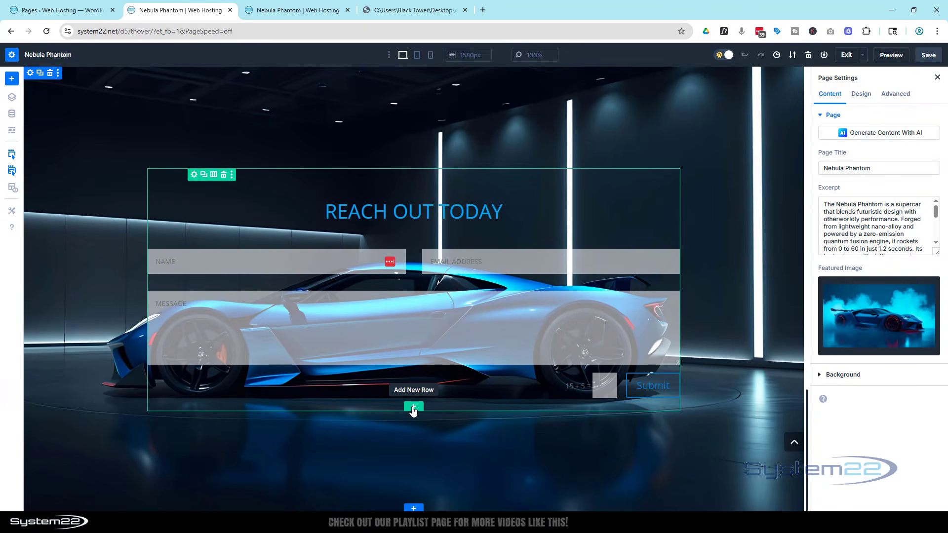
{"action": "left_click", "coordinate": [414, 407]}
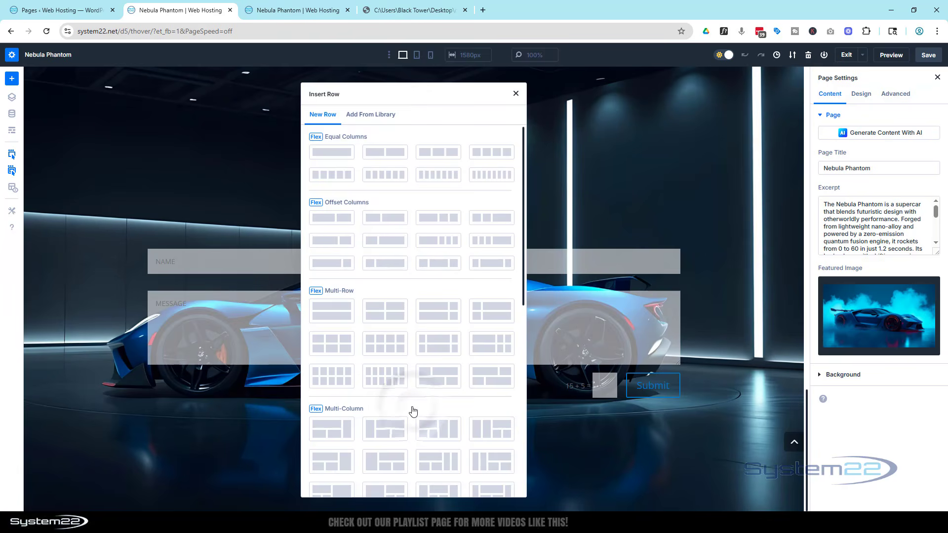
{"action": "left_click", "coordinate": [329, 157]}
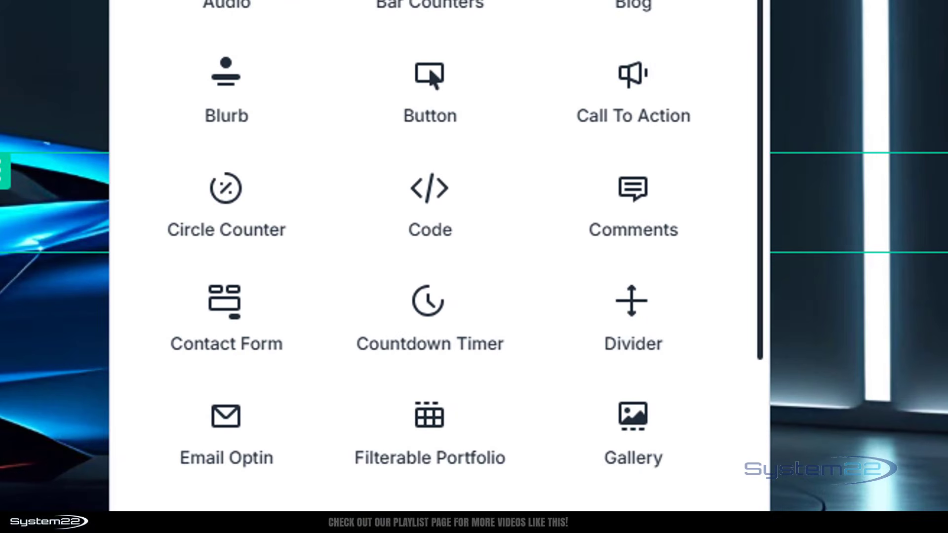
{"action": "left_click", "coordinate": [439, 203]}
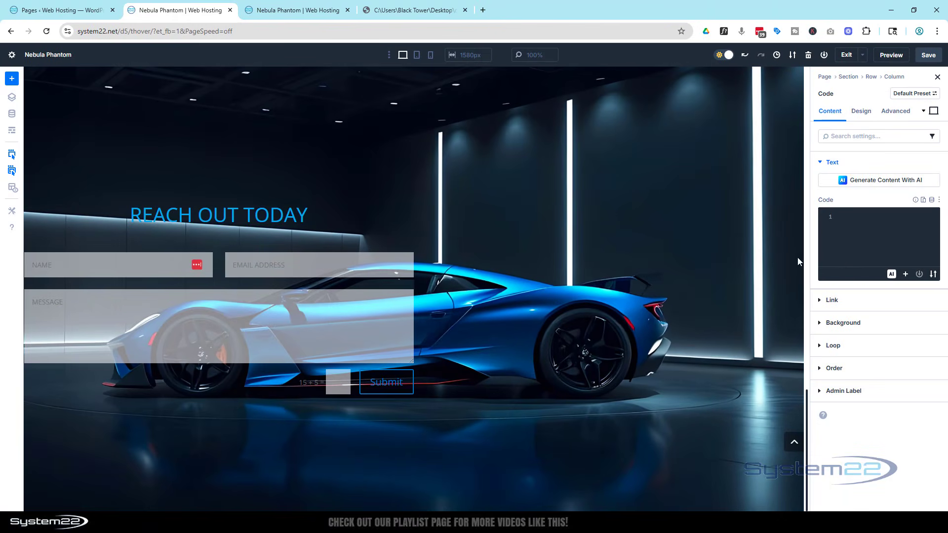
- Select and copy the entire circle cursor code in circle-cursor.pdf, from the opening style tag to the closing script tag
{"action": "left_click", "coordinate": [397, 10]}
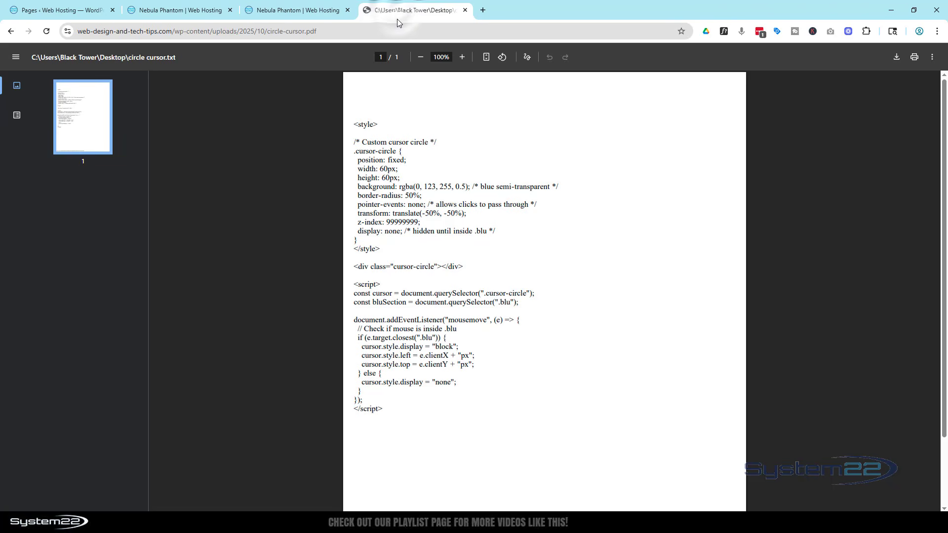
{"action": "left_click_drag", "start_coordinate": [324, 30], "coordinate": [73, 27]}
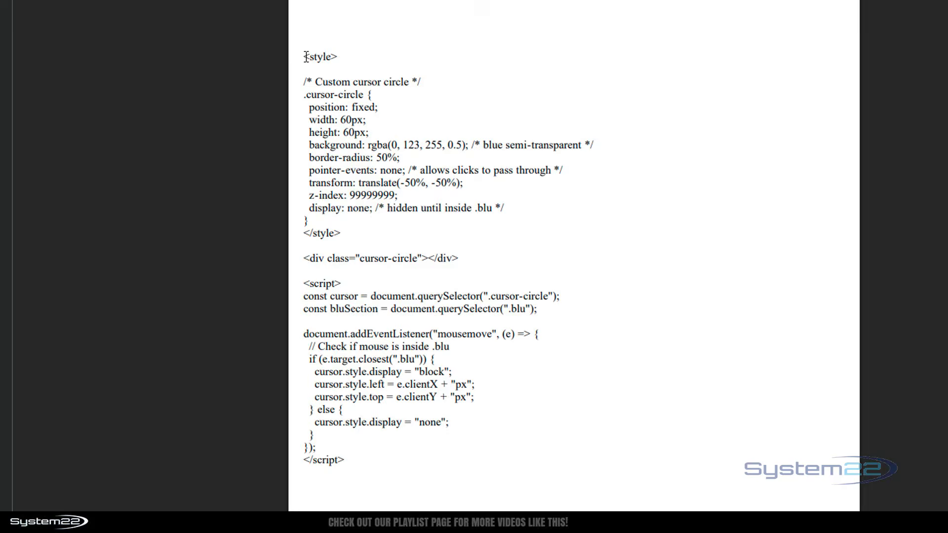
{"action": "left_click_drag", "start_coordinate": [305, 57], "coordinate": [307, 56]}
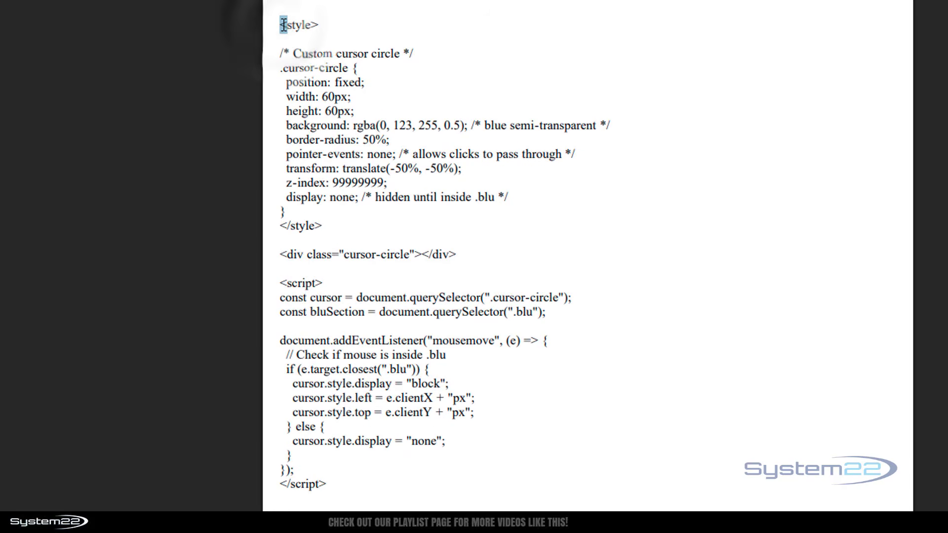
{"action": "left_click_drag", "start_coordinate": [284, 24], "coordinate": [331, 482]}
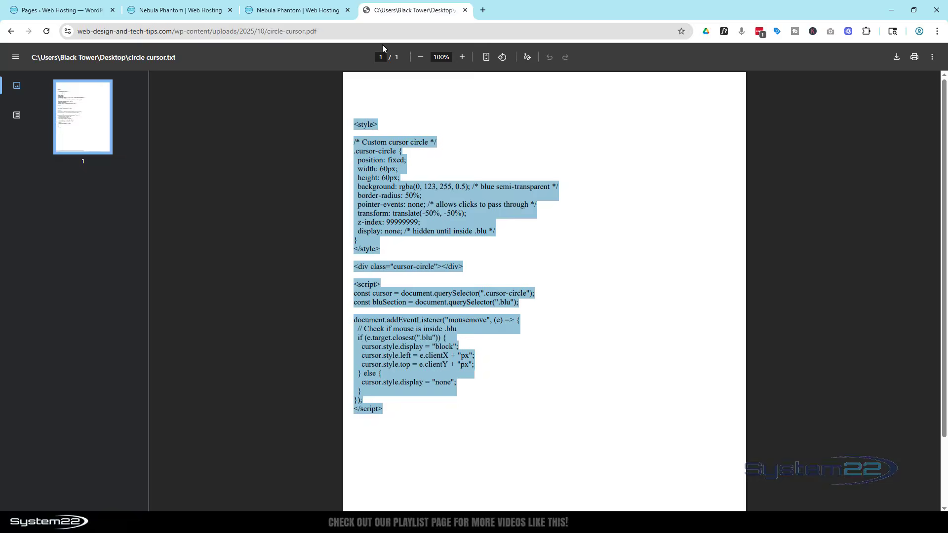
- Paste the circle cursor code into the Nebula Phantom page's new Code module and save the page
{"action": "left_click", "coordinate": [293, 11]}
{"action": "left_click", "coordinate": [207, 11]}
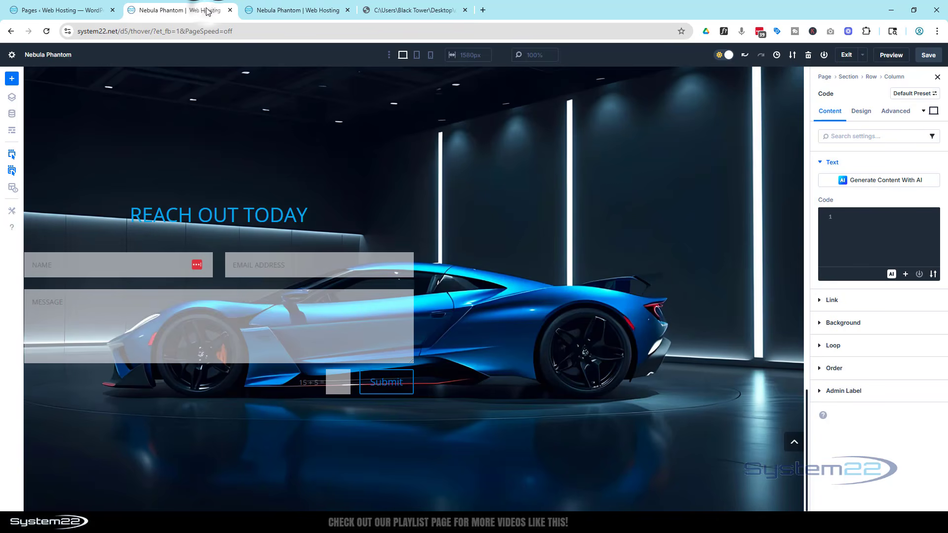
{"action": "left_click", "coordinate": [845, 219]}
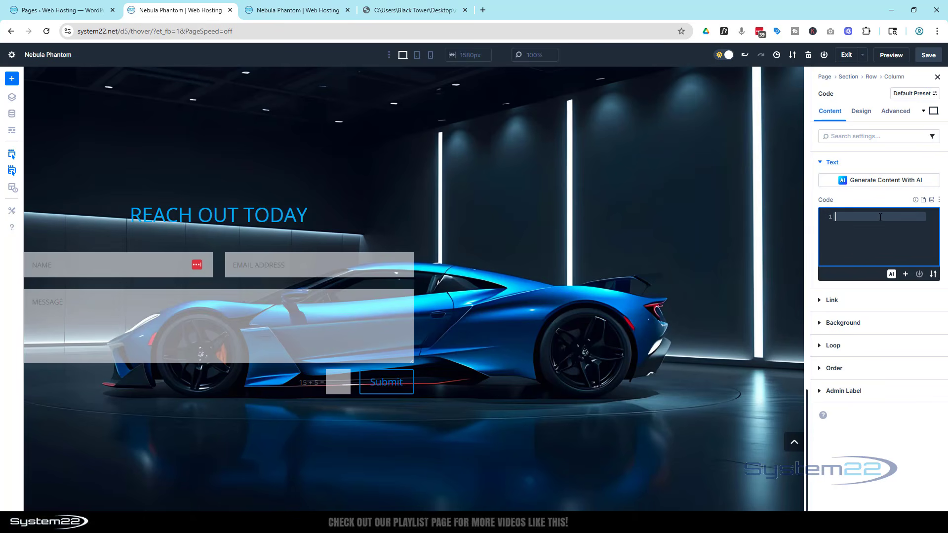
{"action": "key", "text": "ctrl+v"}
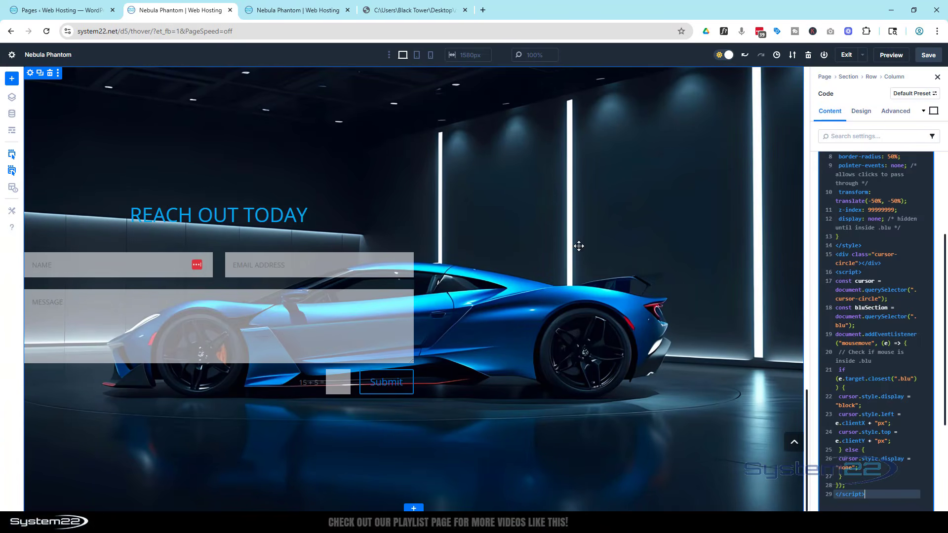
{"action": "left_click", "coordinate": [929, 54]}
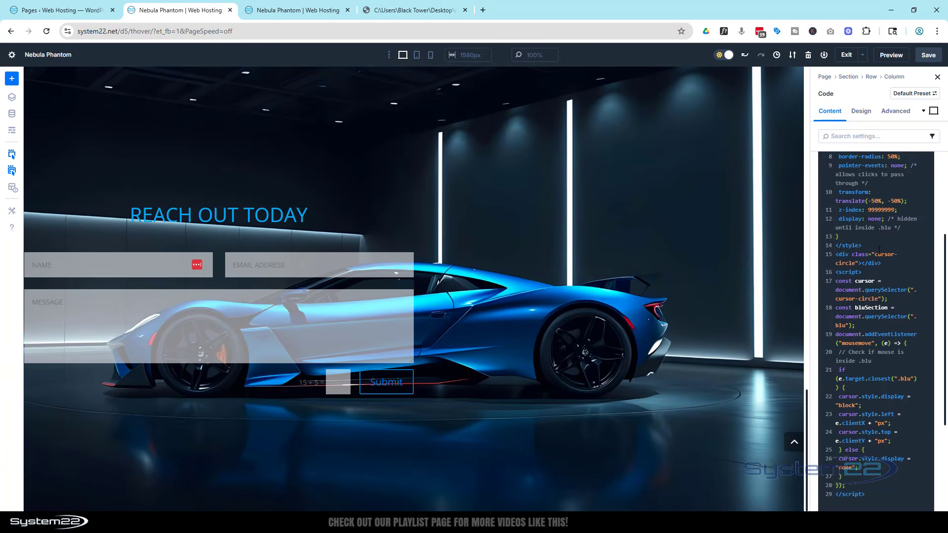
- Review the pasted code's circle size, background colour and z-index, and highlight the .blu class in the bluSection selector
{"action": "scroll", "coordinate": [888, 256], "scroll_direction": "up", "scroll_amount": 5}
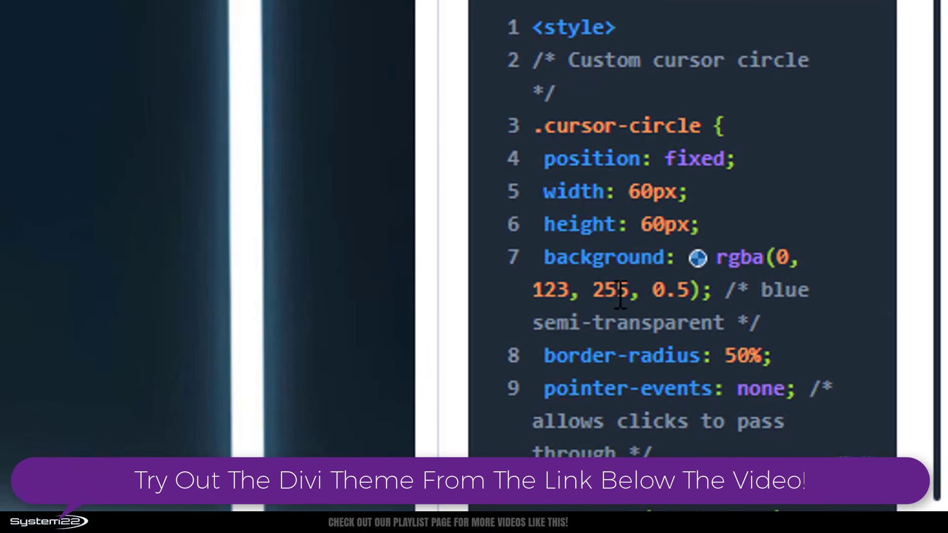
{"action": "scroll", "coordinate": [620, 289], "scroll_direction": "down", "scroll_amount": 3}
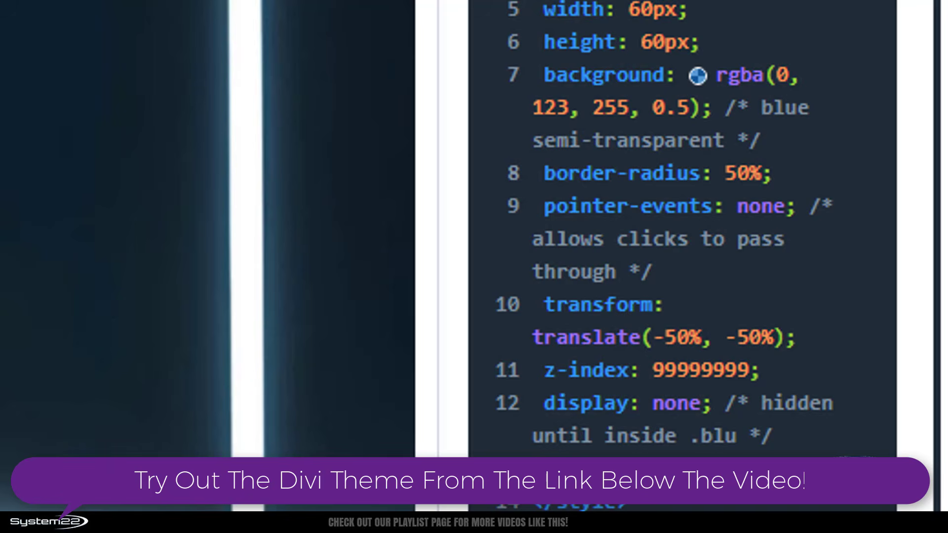
{"action": "scroll", "coordinate": [808, 299], "scroll_direction": "down", "scroll_amount": 5}
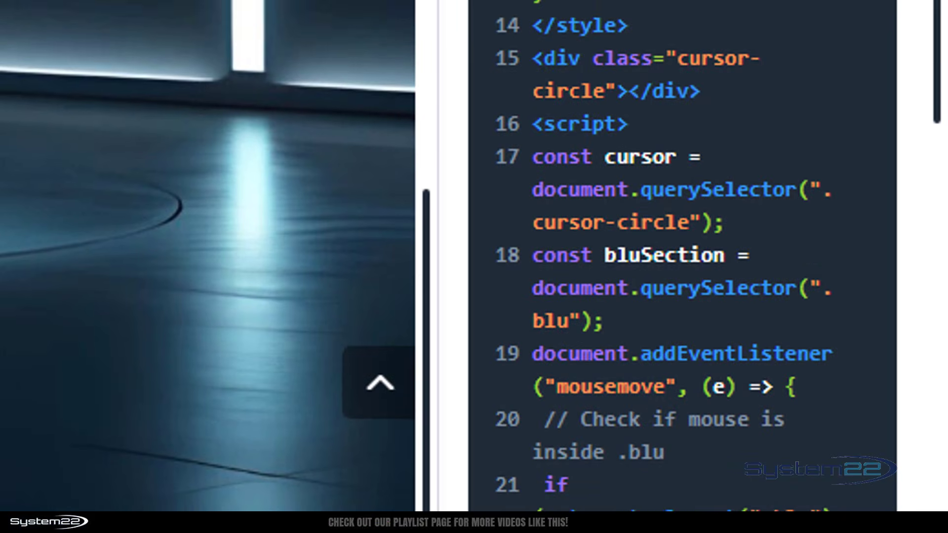
{"action": "left_click", "coordinate": [823, 281]}
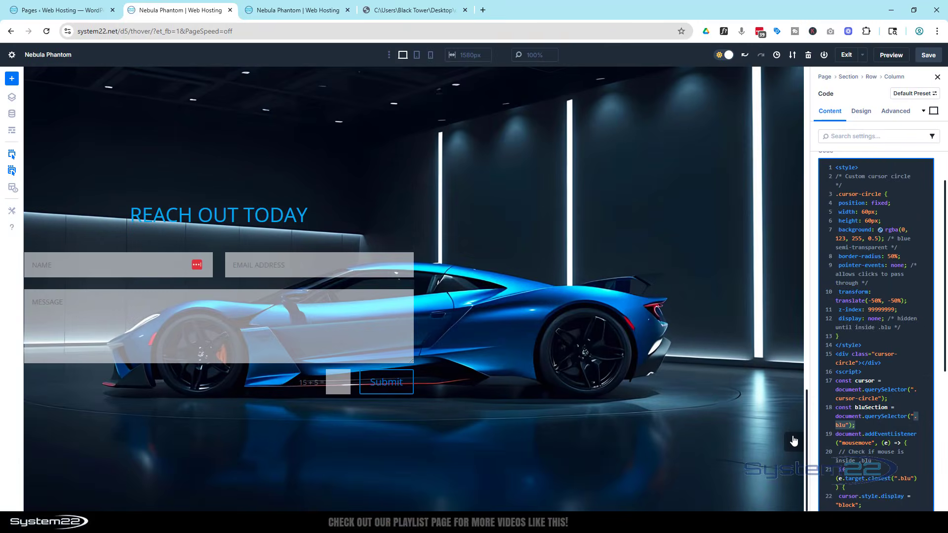
- Add an attribute named class with the value blu to the page's top Nebula Phantom section and save the page
{"action": "left_click", "coordinate": [795, 445]}
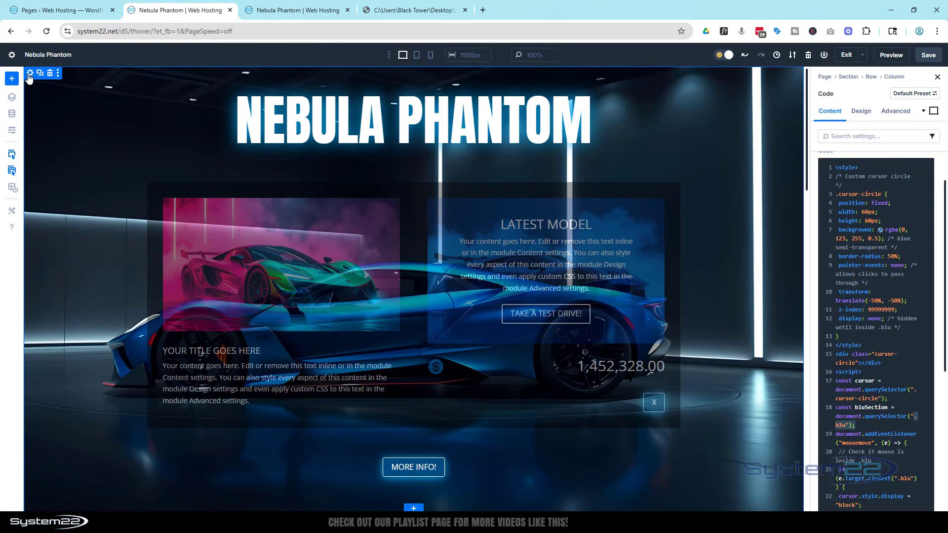
{"action": "left_click", "coordinate": [30, 73]}
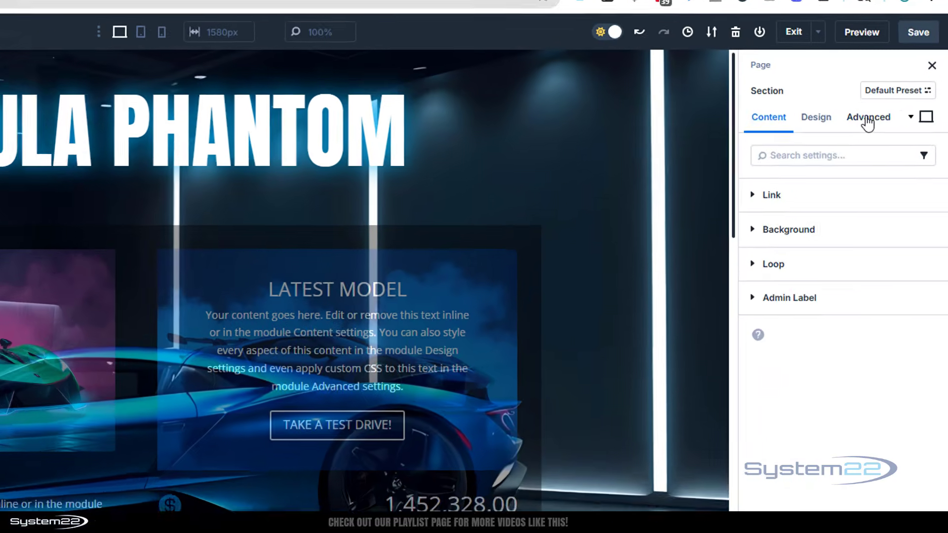
{"action": "left_click", "coordinate": [867, 122]}
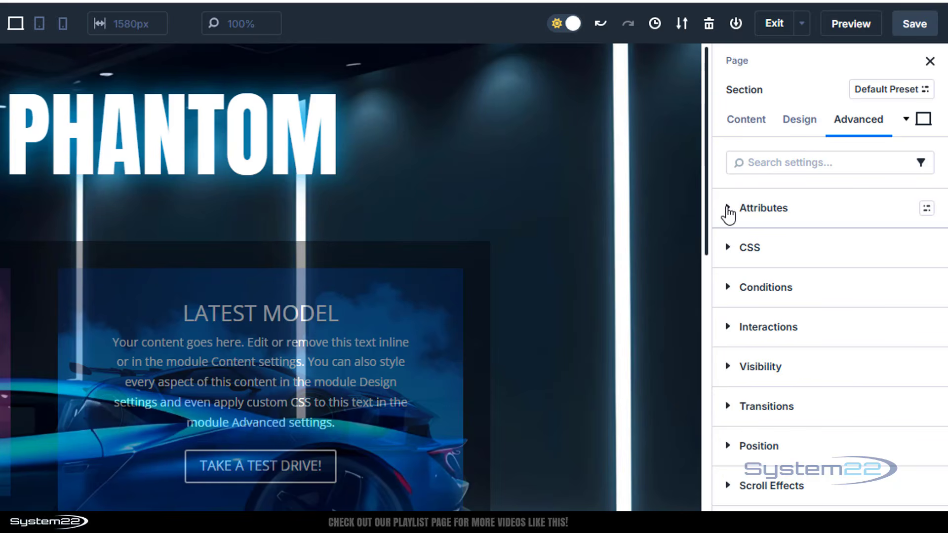
{"action": "left_click", "coordinate": [728, 210]}
{"action": "left_click", "coordinate": [773, 247]}
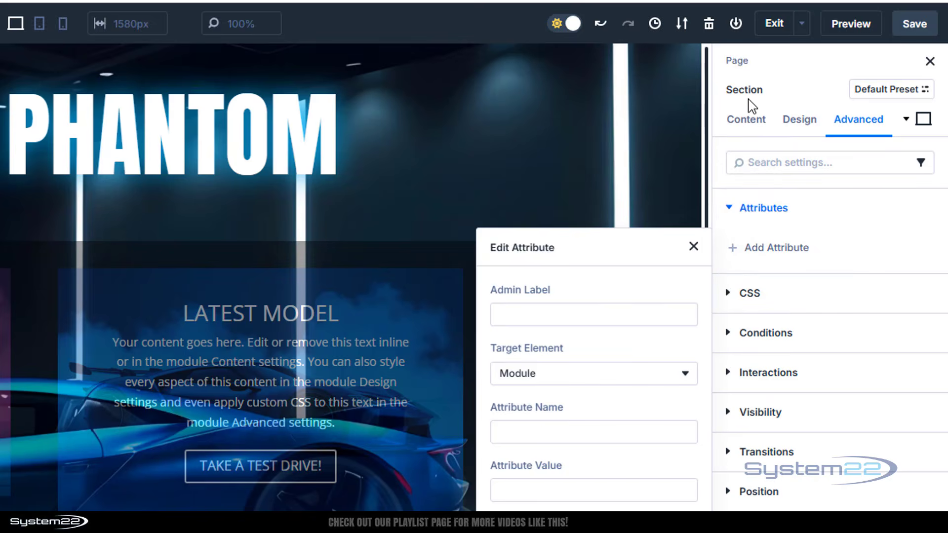
{"action": "left_click", "coordinate": [519, 433]}
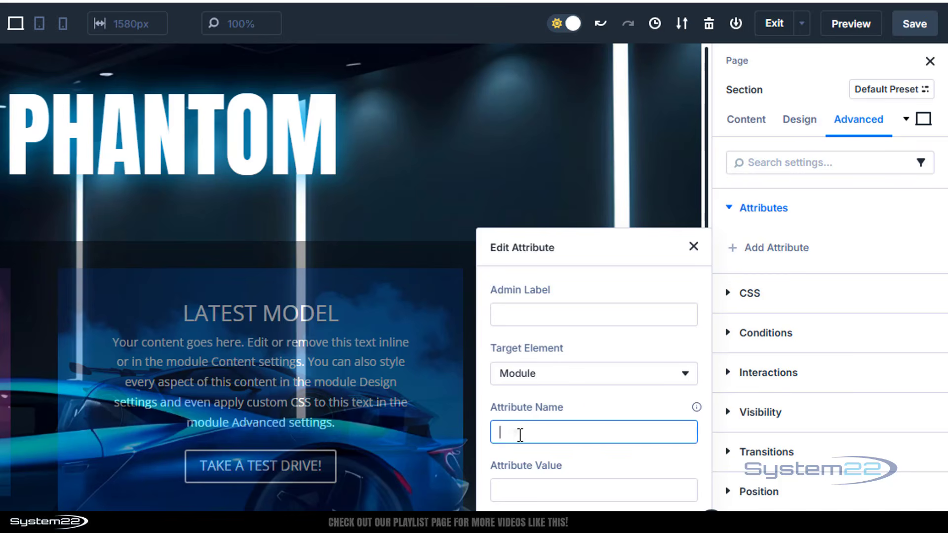
{"action": "type", "text": "class"}
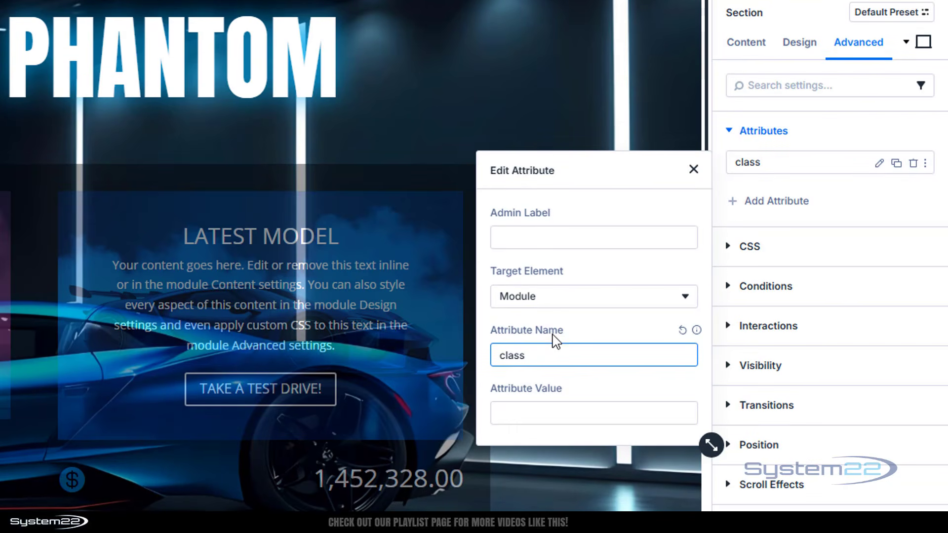
{"action": "left_click", "coordinate": [508, 416]}
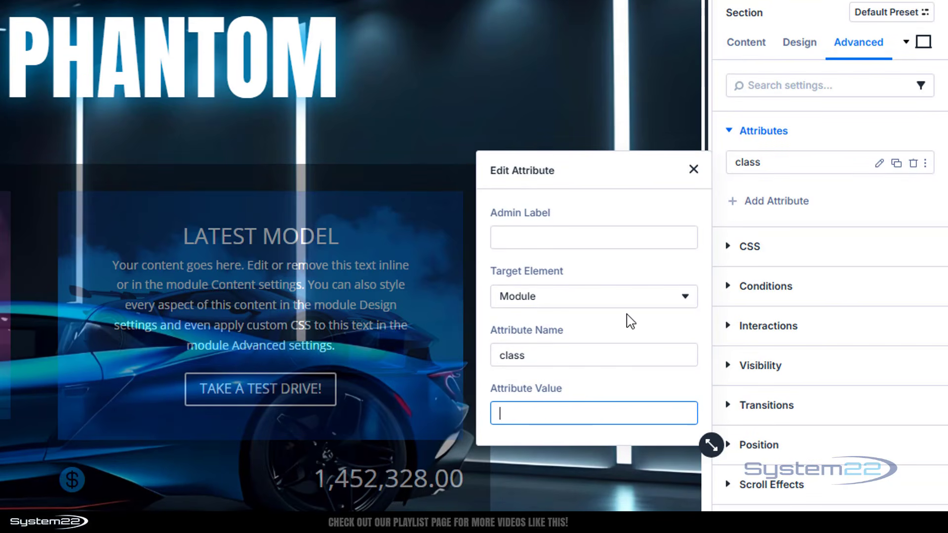
{"action": "type", "text": "blu"}
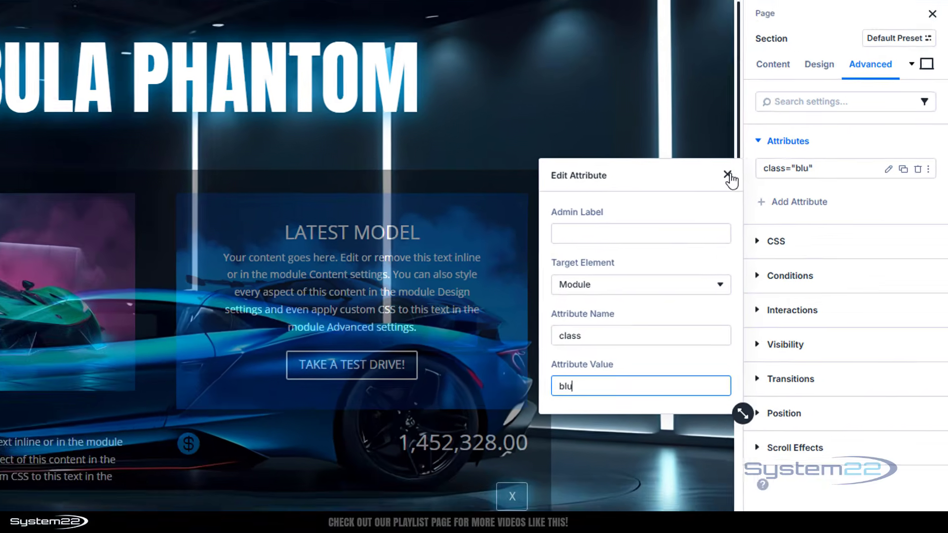
{"action": "left_click", "coordinate": [693, 169]}
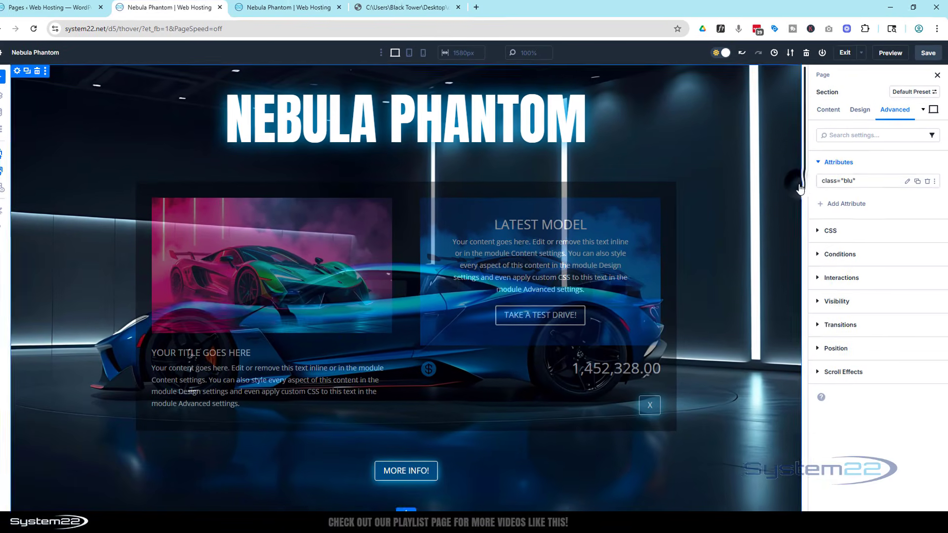
{"action": "left_click", "coordinate": [928, 56]}
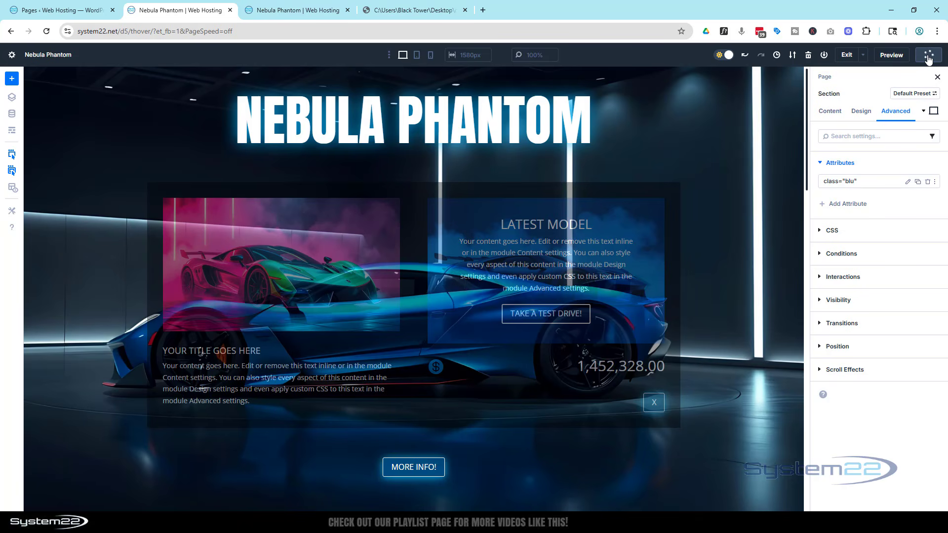
- Preview the page and check where the circle cursor appears over the top section and the sections below it
{"action": "left_click", "coordinate": [892, 56]}
{"action": "mouse_move", "coordinate": [895, 59]}
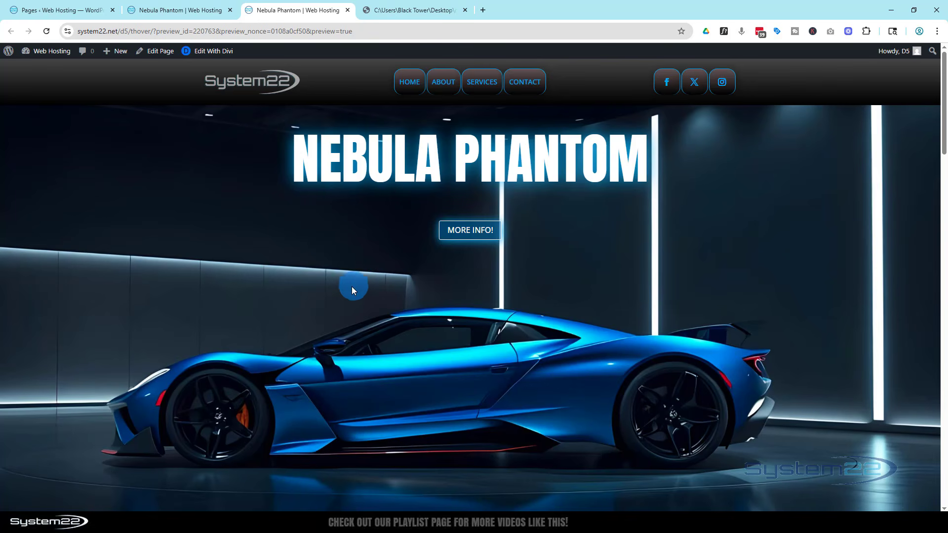
{"action": "scroll", "coordinate": [349, 281], "scroll_direction": "down", "scroll_amount": 6}
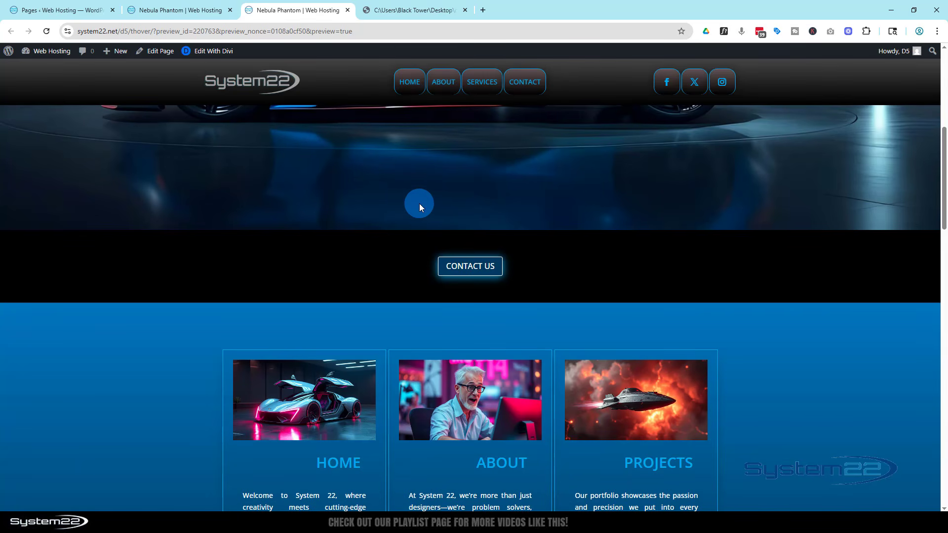
{"action": "scroll", "coordinate": [411, 269], "scroll_direction": "down", "scroll_amount": 5}
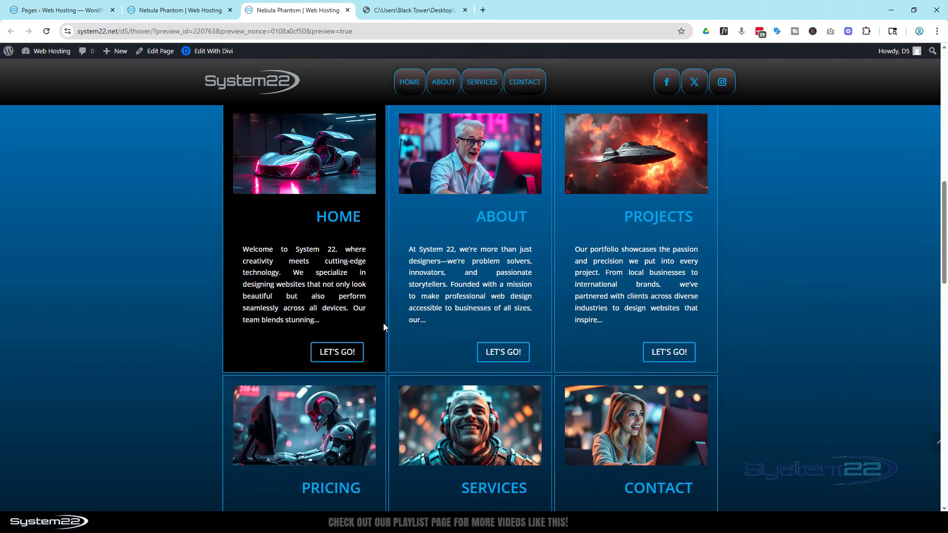
{"action": "scroll", "coordinate": [180, 304], "scroll_direction": "up", "scroll_amount": 8}
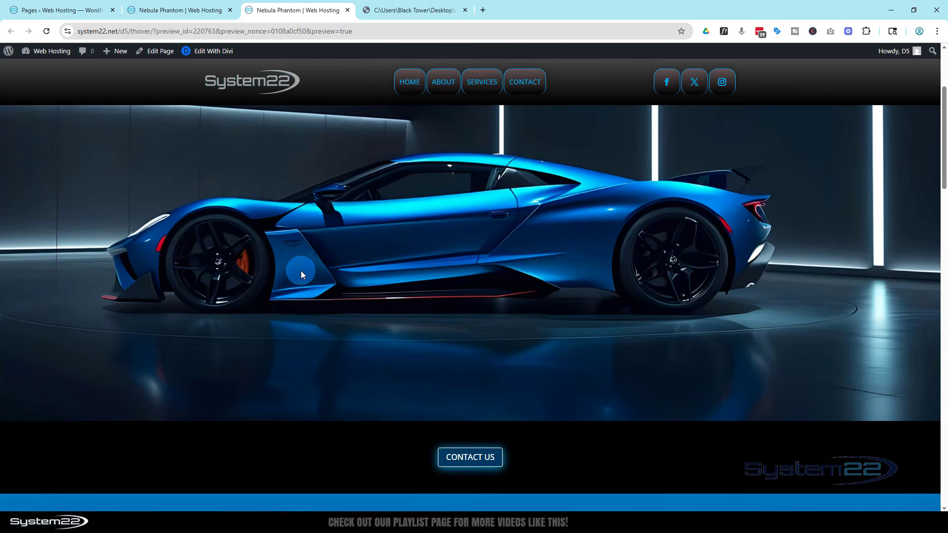
{"action": "scroll", "coordinate": [302, 270], "scroll_direction": "down", "scroll_amount": 3}
{"action": "left_click", "coordinate": [433, 242]}
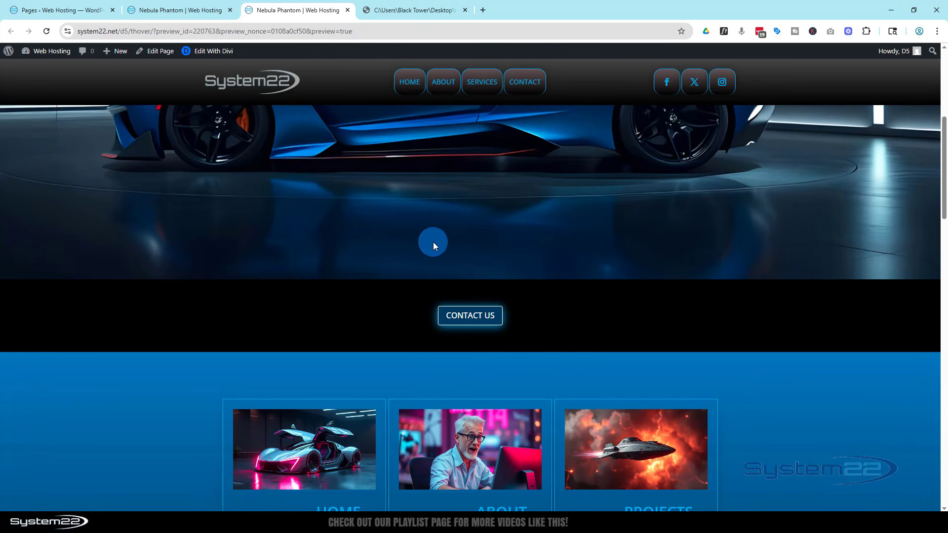
{"action": "scroll", "coordinate": [378, 265], "scroll_direction": "up", "scroll_amount": 6}
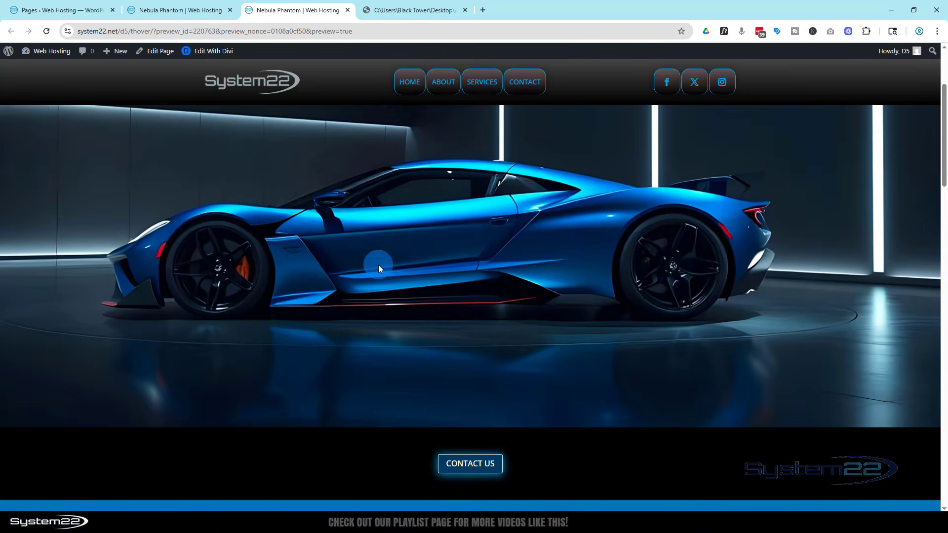
- Back in the builder, extend the top section's class attribute to all Section elements on the entire page and save
{"action": "left_click", "coordinate": [167, 11]}
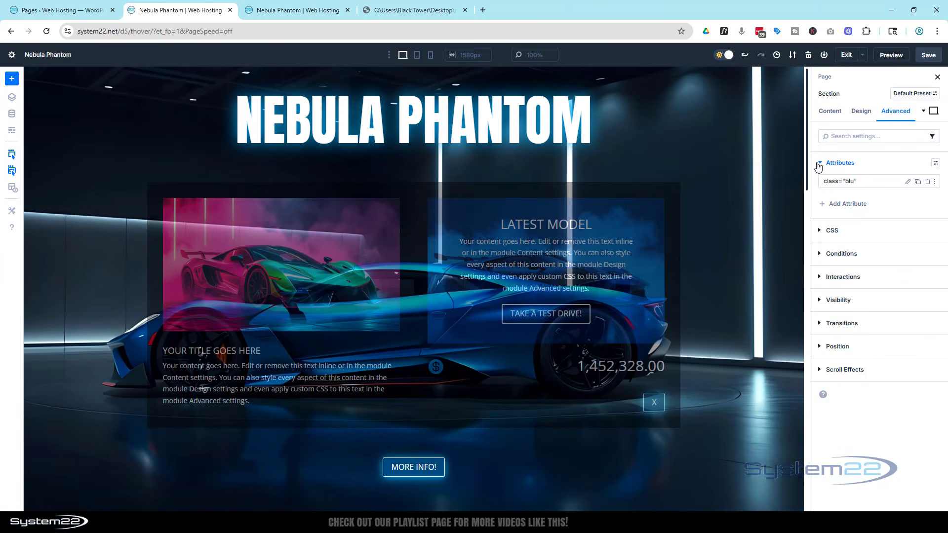
{"action": "right_click", "coordinate": [842, 167]}
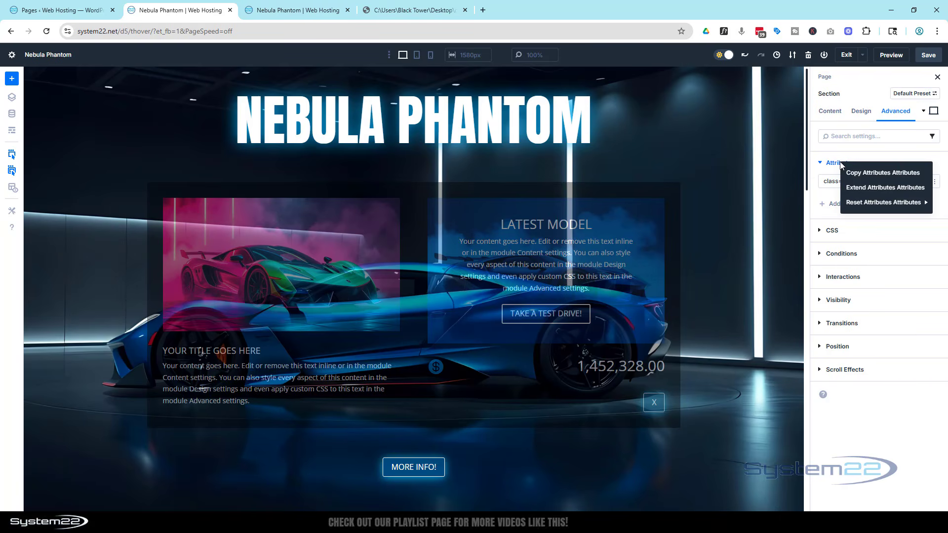
{"action": "left_click", "coordinate": [879, 193]}
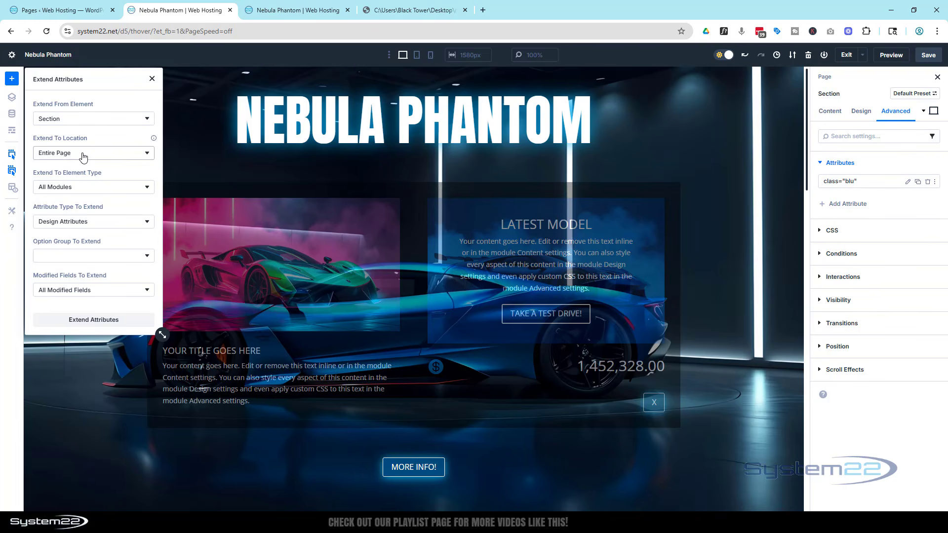
{"action": "left_click", "coordinate": [105, 187]}
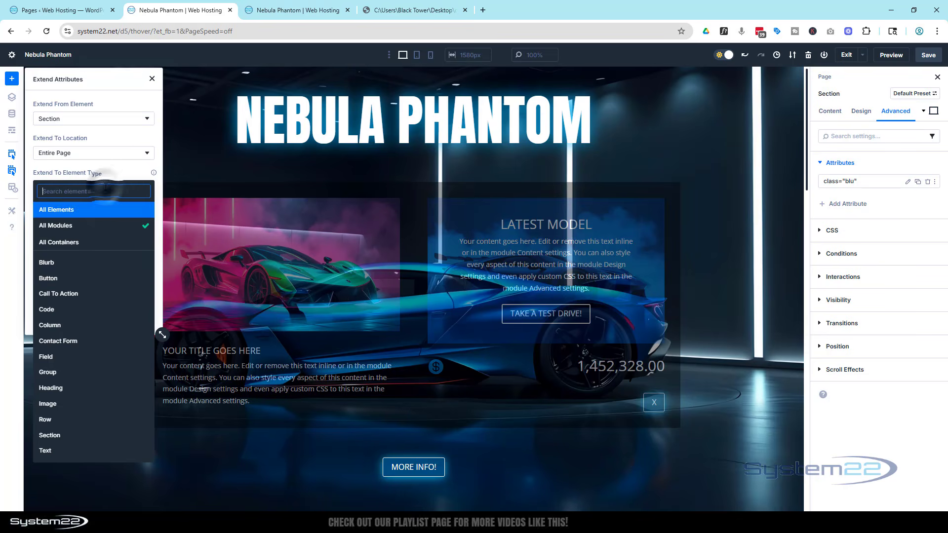
{"action": "left_click", "coordinate": [102, 435]}
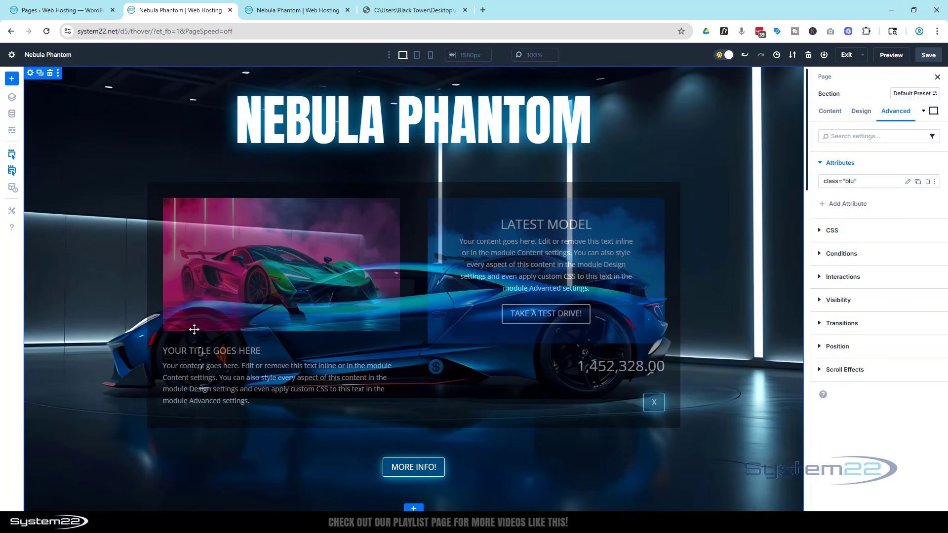
{"action": "left_click", "coordinate": [929, 55]}
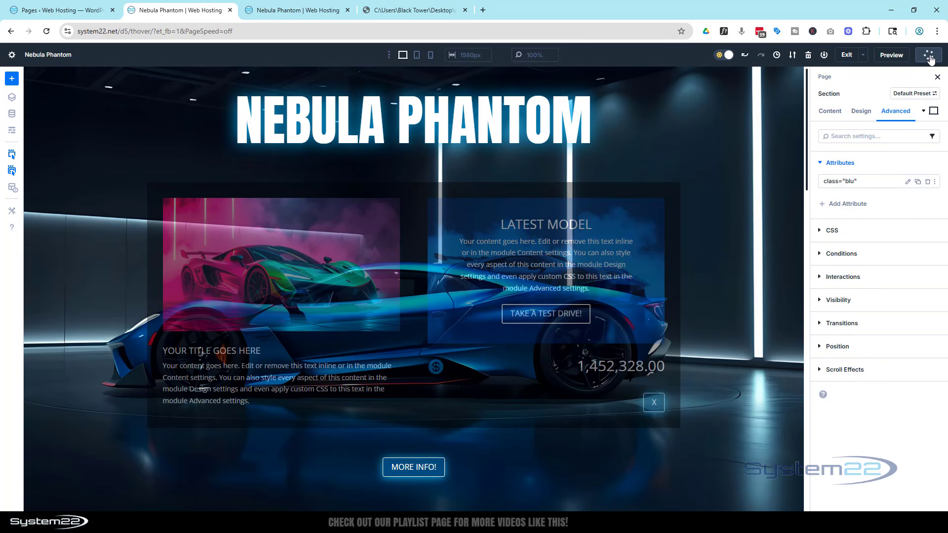
- Preview the page again and test the circle cursor over every section, down to the contact form area and back up
{"action": "left_click", "coordinate": [892, 55]}
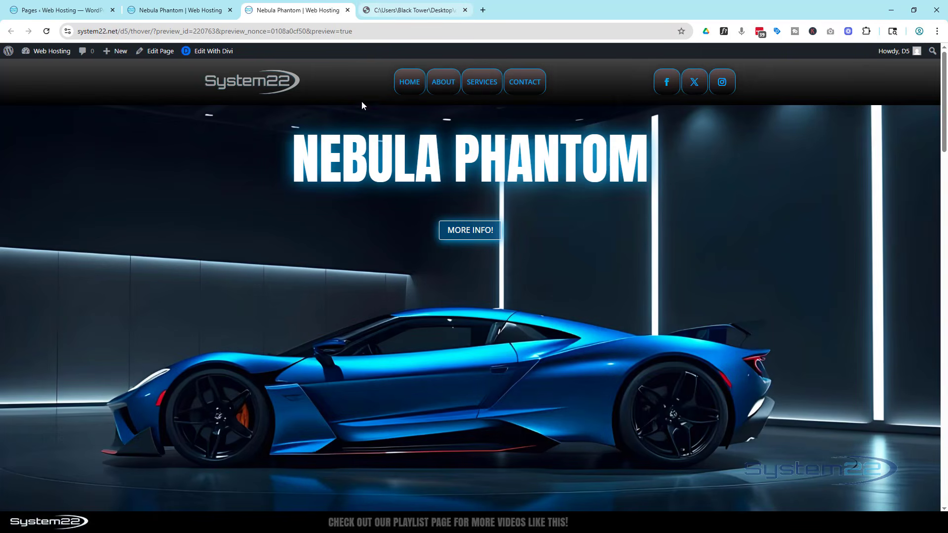
{"action": "left_click", "coordinate": [380, 219]}
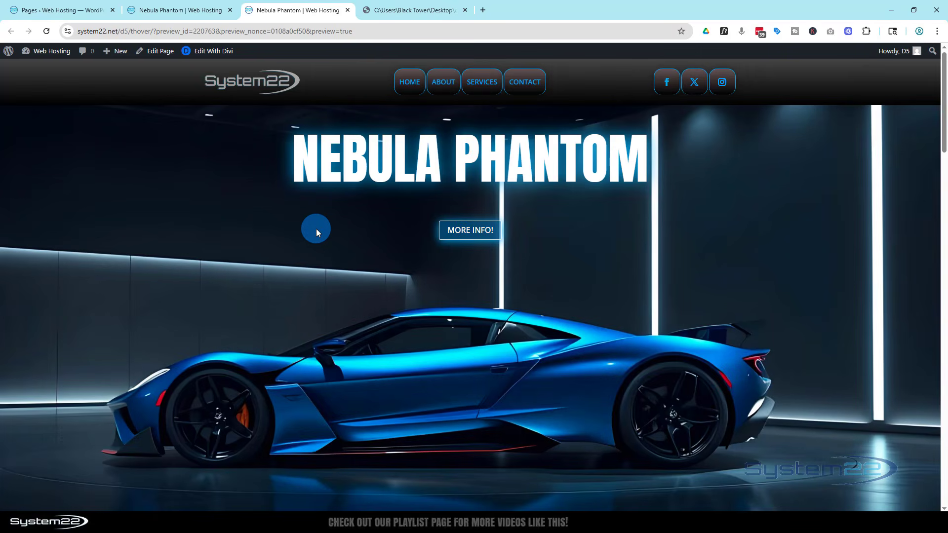
{"action": "scroll", "coordinate": [316, 229], "scroll_direction": "down", "scroll_amount": 8}
{"action": "scroll", "coordinate": [316, 228], "scroll_direction": "down", "scroll_amount": 2}
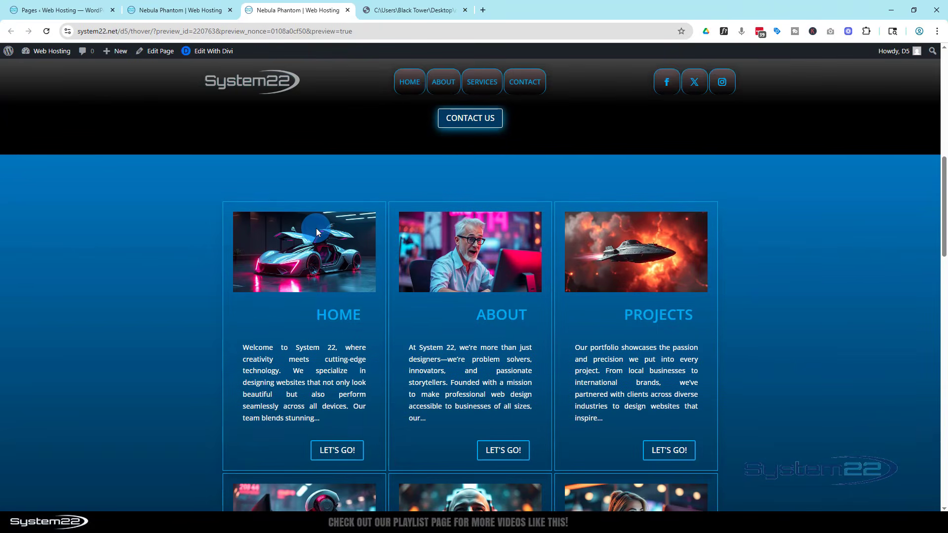
{"action": "scroll", "coordinate": [316, 228], "scroll_direction": "down", "scroll_amount": 5}
{"action": "scroll", "coordinate": [317, 228], "scroll_direction": "down", "scroll_amount": 9}
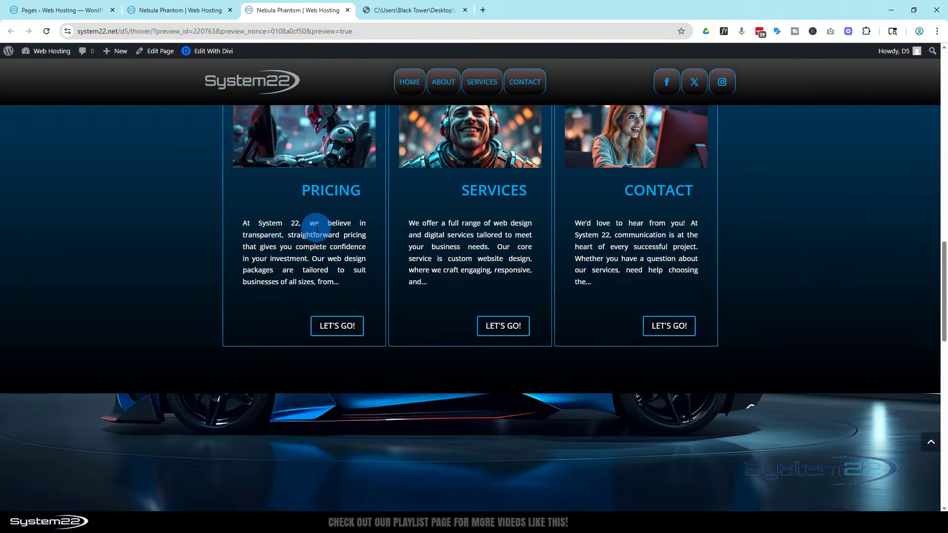
{"action": "scroll", "coordinate": [317, 231], "scroll_direction": "up", "scroll_amount": 3}
{"action": "scroll", "coordinate": [316, 228], "scroll_direction": "up", "scroll_amount": 15}
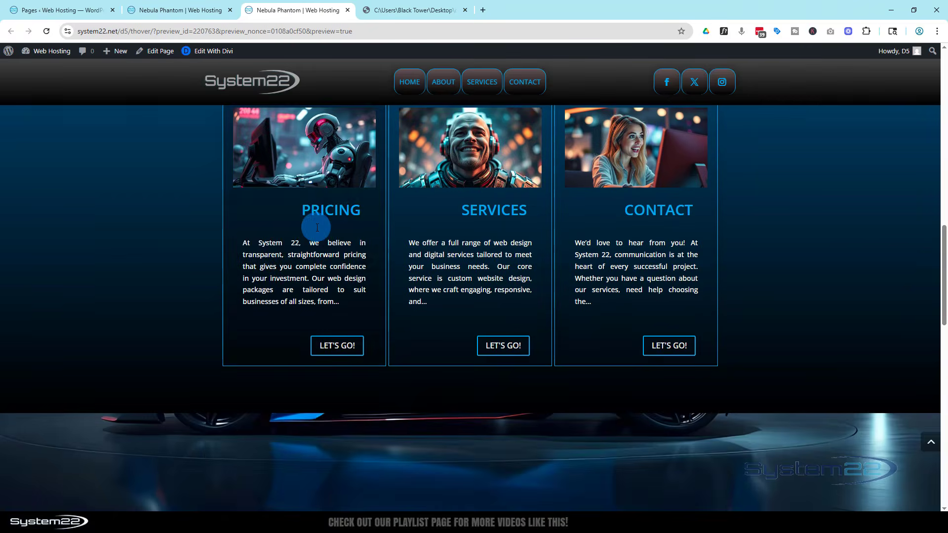
{"action": "scroll", "coordinate": [316, 231], "scroll_direction": "up", "scroll_amount": 8}
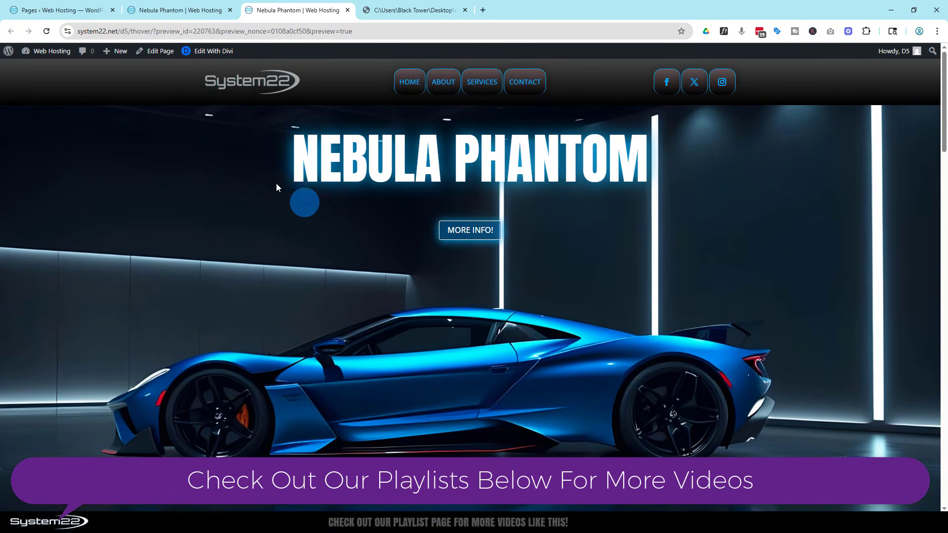
- Return to the builder and examine the page structure in wireframe view, including the separate bottom section that holds the Code module
{"action": "left_click", "coordinate": [176, 10]}
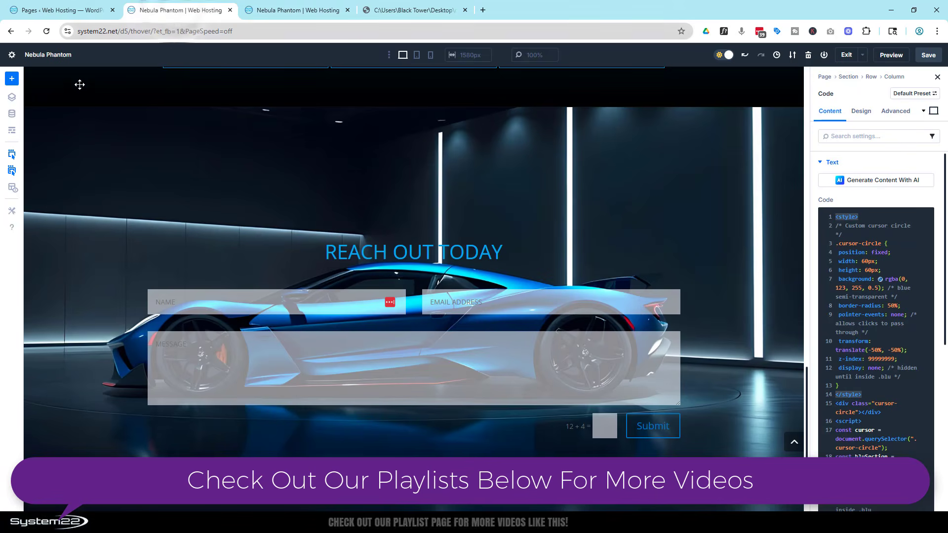
{"action": "left_click", "coordinate": [12, 133]}
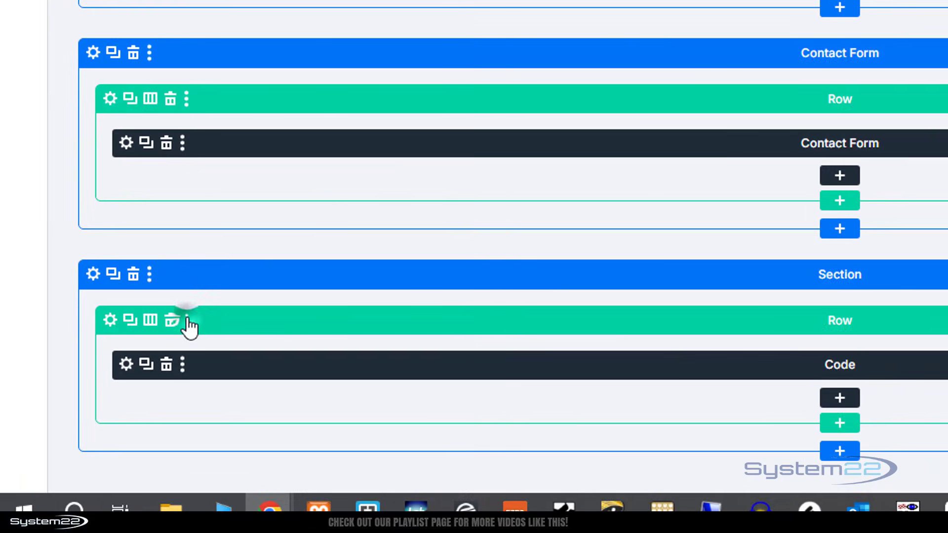
{"action": "left_click", "coordinate": [187, 321]}
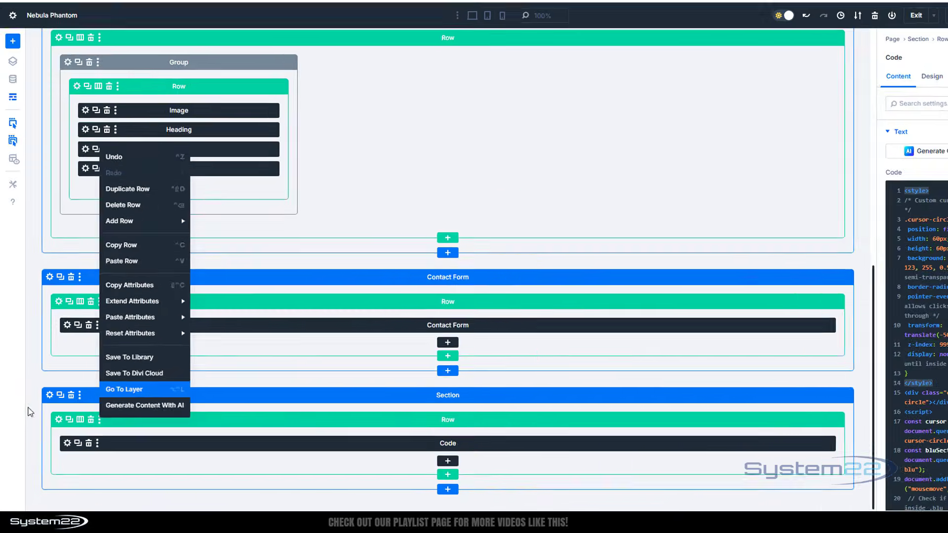
{"action": "left_click", "coordinate": [26, 419]}
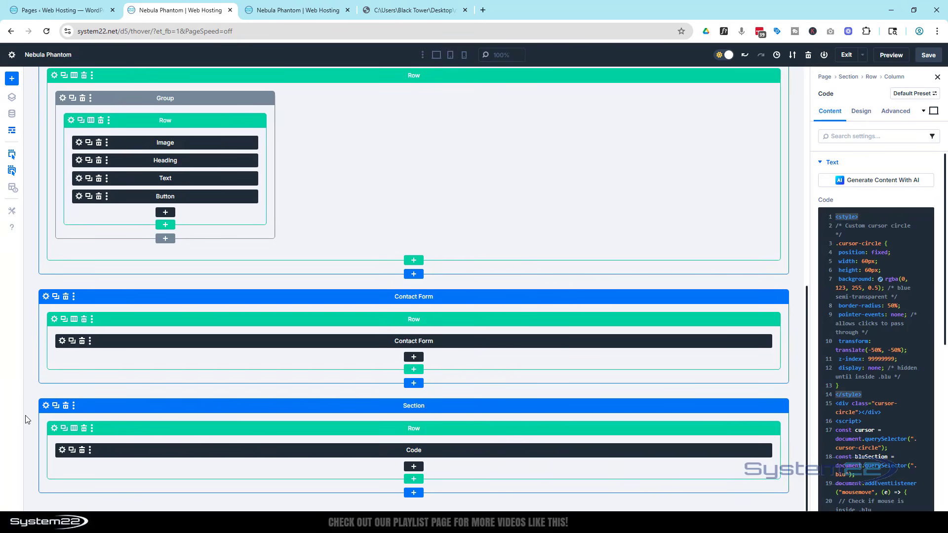
{"action": "scroll", "coordinate": [335, 430], "scroll_direction": "up", "scroll_amount": 8}
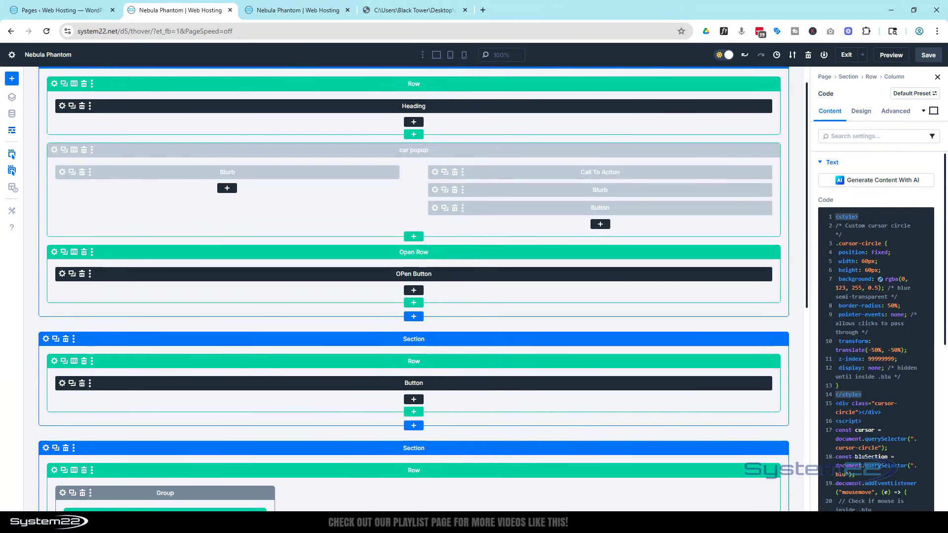
- Leave wireframe view, set the .cursor-circle width and height to 90px in the Code module, and save the page
{"action": "left_click", "coordinate": [12, 154]}
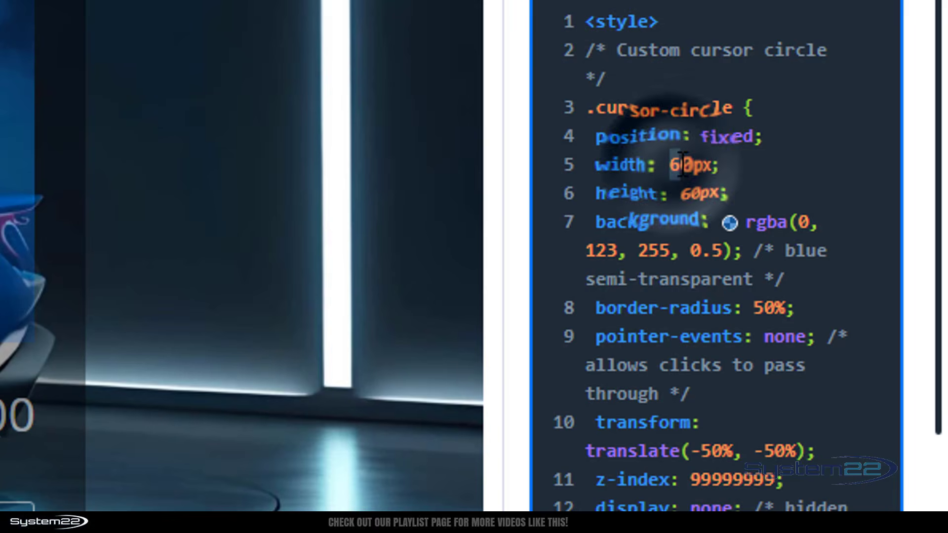
{"action": "left_click_drag", "start_coordinate": [670, 164], "coordinate": [680, 164]}
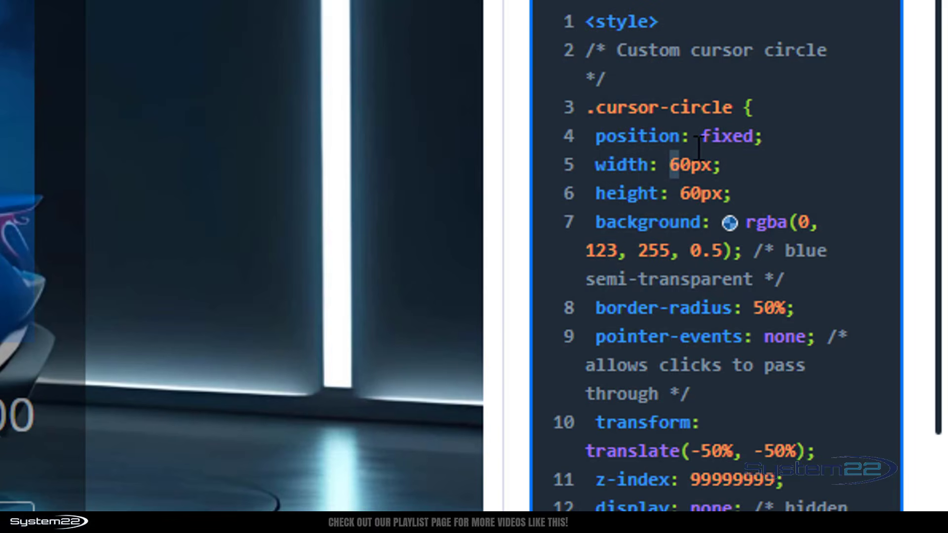
{"action": "type", "text": "9"}
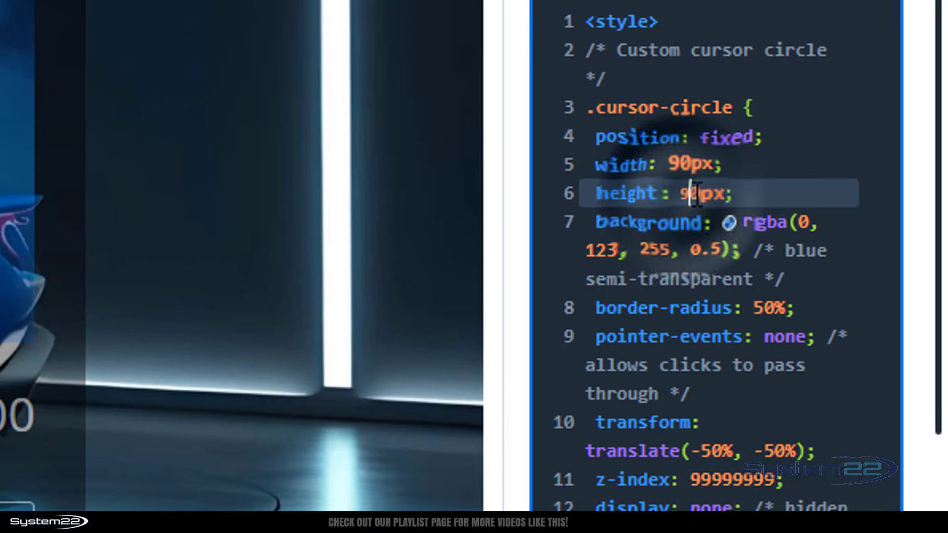
{"action": "left_click", "coordinate": [825, 143]}
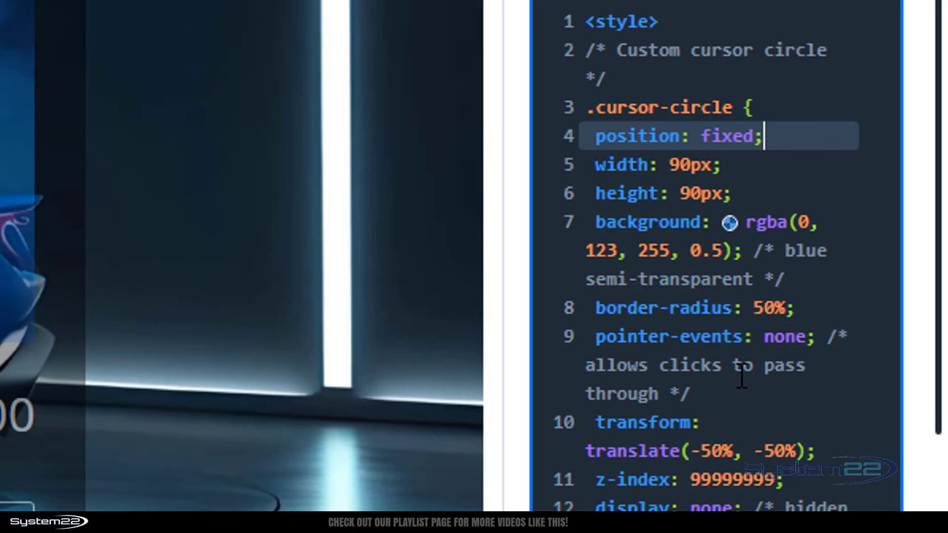
{"action": "scroll", "coordinate": [741, 378], "scroll_direction": "down", "scroll_amount": 3}
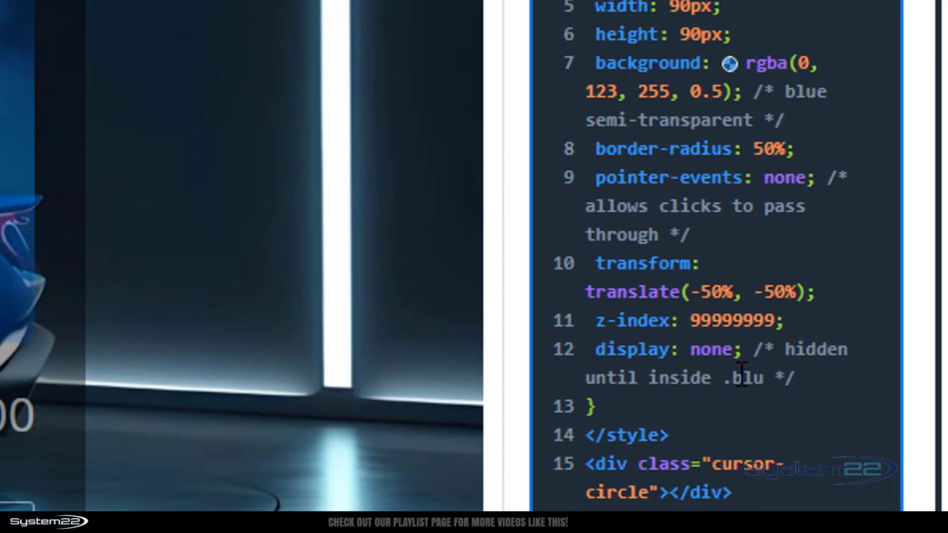
{"action": "scroll", "coordinate": [741, 377], "scroll_direction": "down", "scroll_amount": 6}
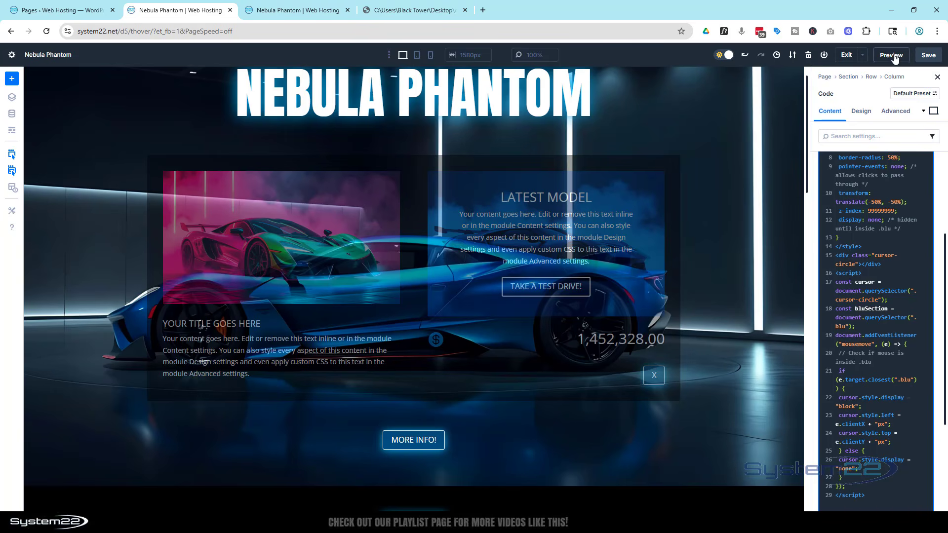
{"action": "left_click", "coordinate": [926, 55]}
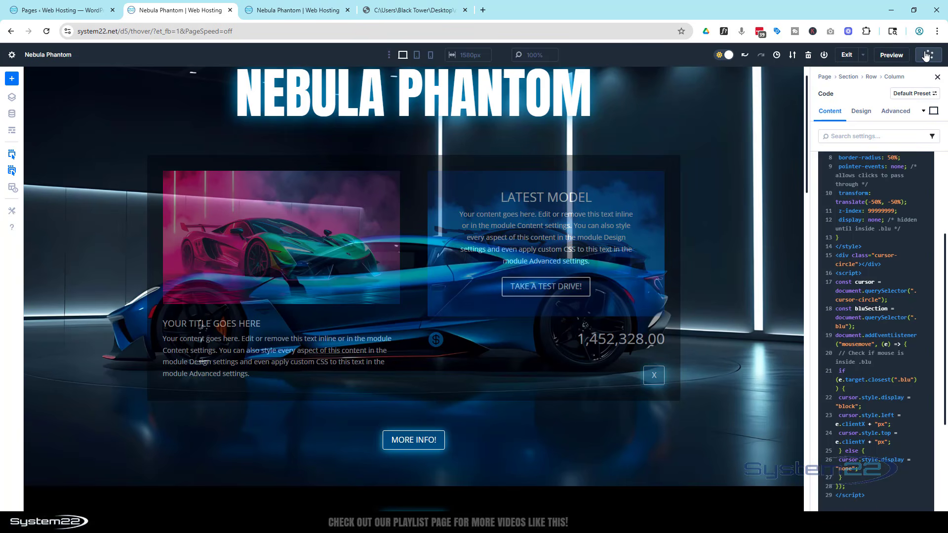
- Preview the page and test the enlarged circle cursor from the top section down to the contact form and back up
{"action": "left_click", "coordinate": [891, 55]}
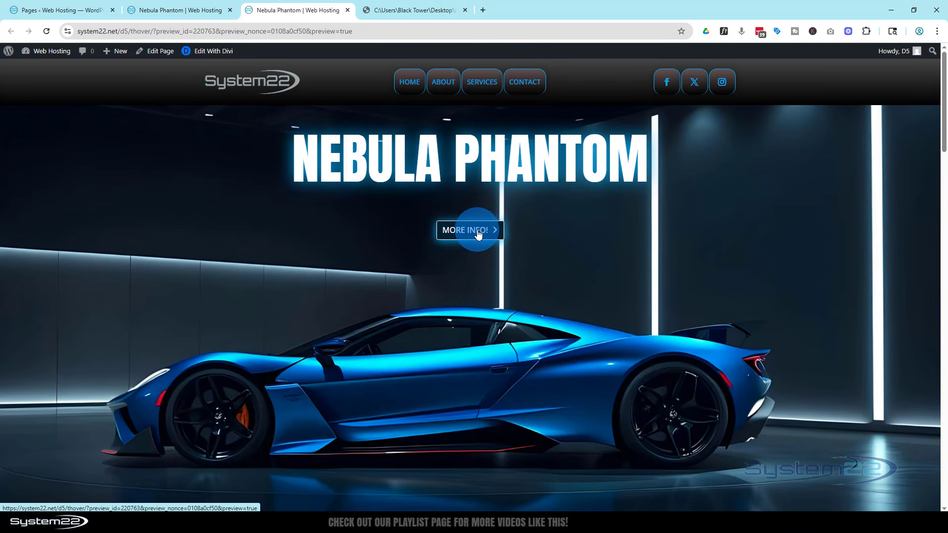
{"action": "scroll", "coordinate": [455, 329], "scroll_direction": "down", "scroll_amount": 10}
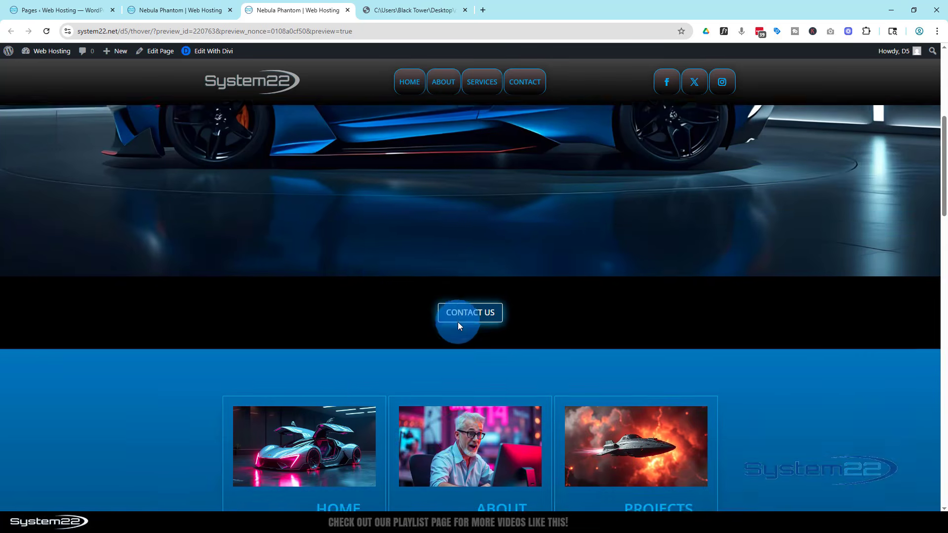
{"action": "scroll", "coordinate": [458, 321], "scroll_direction": "down", "scroll_amount": 9}
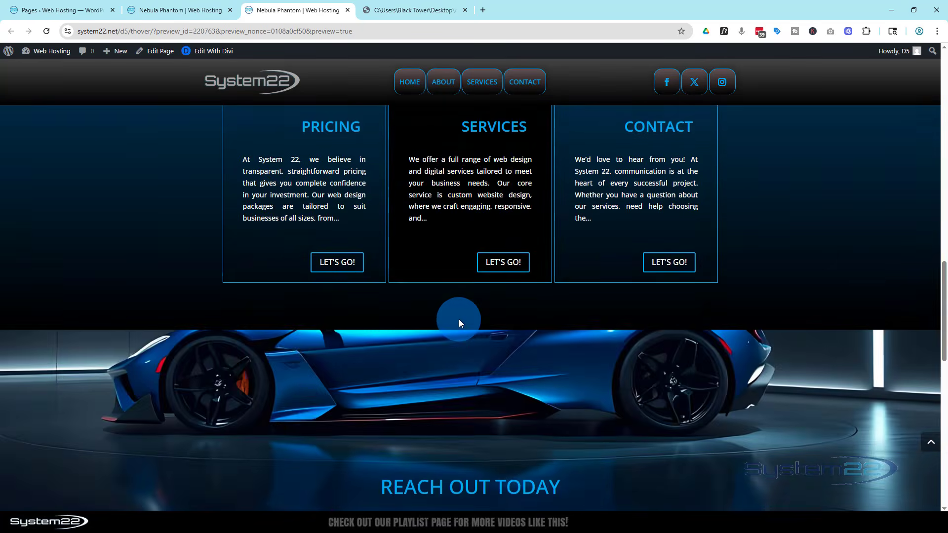
{"action": "scroll", "coordinate": [459, 320], "scroll_direction": "down", "scroll_amount": 3}
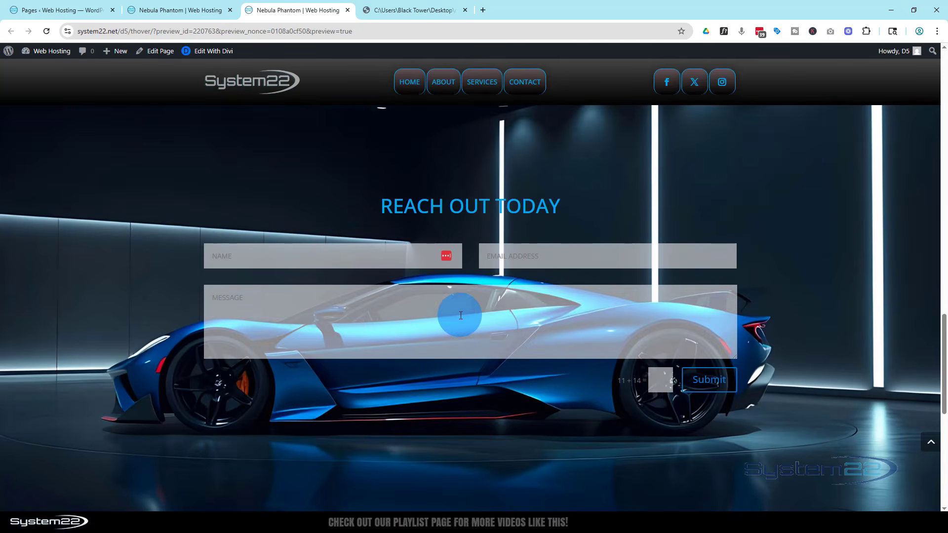
{"action": "scroll", "coordinate": [460, 315], "scroll_direction": "up", "scroll_amount": 6}
{"action": "scroll", "coordinate": [460, 313], "scroll_direction": "up", "scroll_amount": 15}
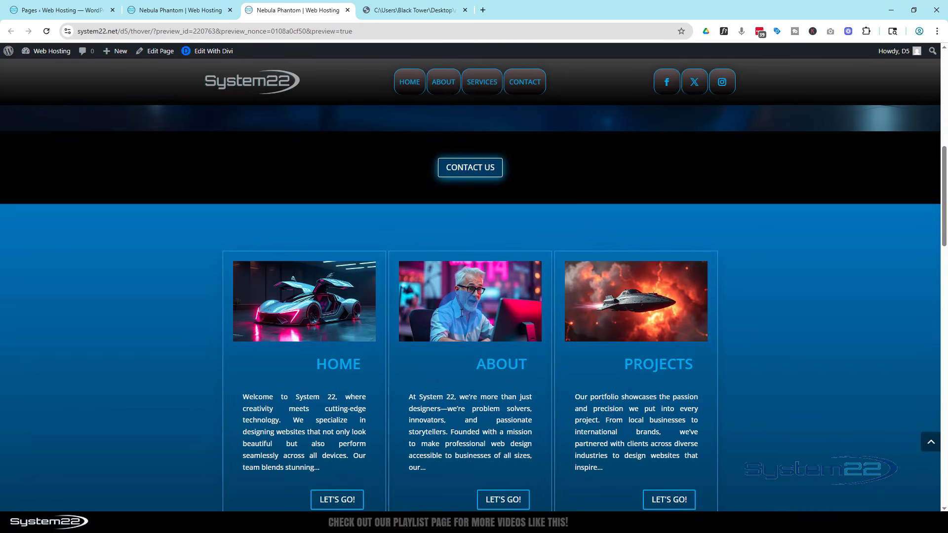
{"action": "scroll", "coordinate": [461, 311], "scroll_direction": "up", "scroll_amount": 1}
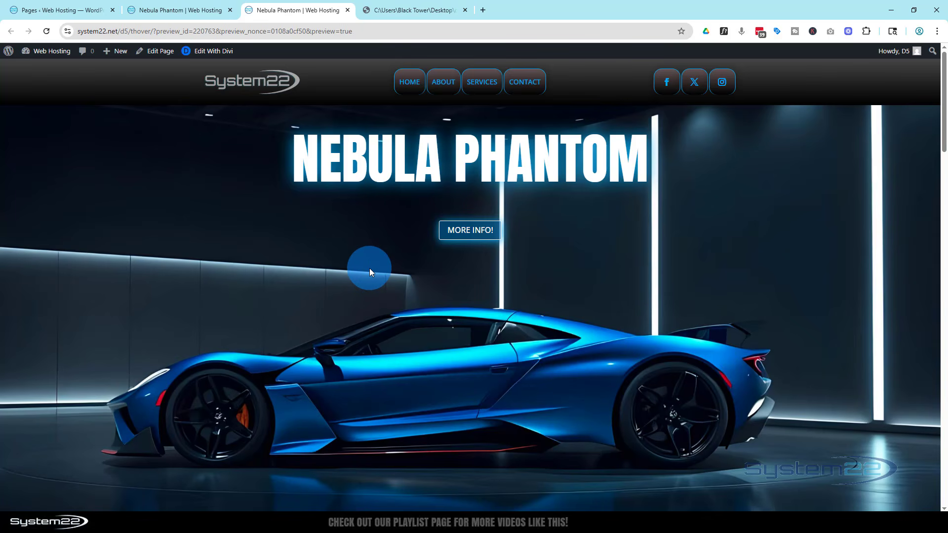
- Switch to the circle-cursor.pdf document and check its web address and the source code it contains
{"action": "left_click", "coordinate": [424, 10]}
{"action": "left_click", "coordinate": [321, 31]}
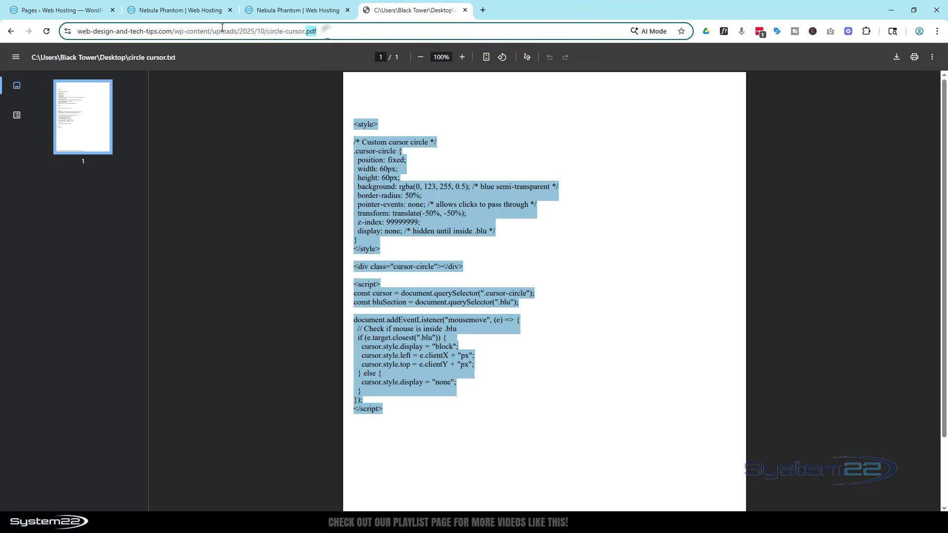
{"action": "left_click", "coordinate": [663, 255]}
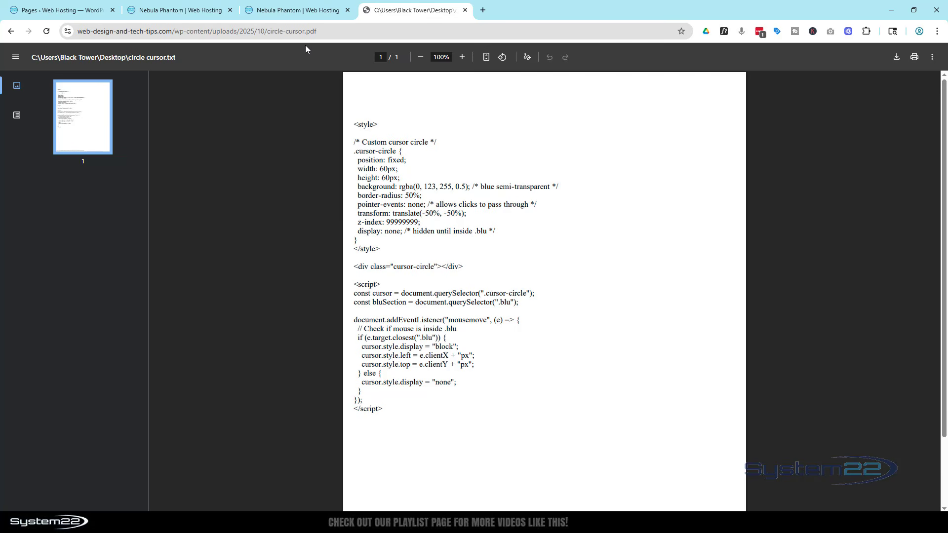
- Return to the page preview, check the circle cursor over the buttons, cards and contact form, and jump back to the page top
{"action": "left_click", "coordinate": [292, 9]}
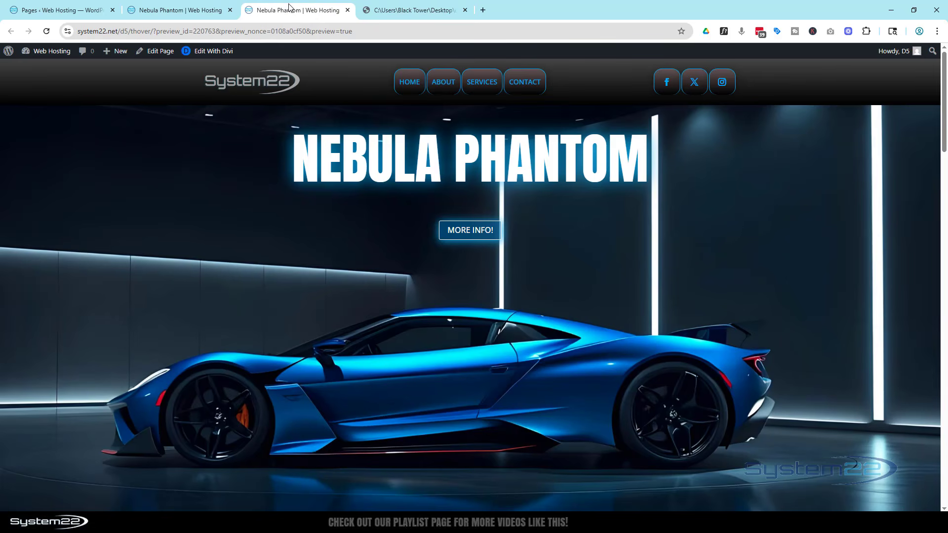
{"action": "left_click", "coordinate": [272, 206]}
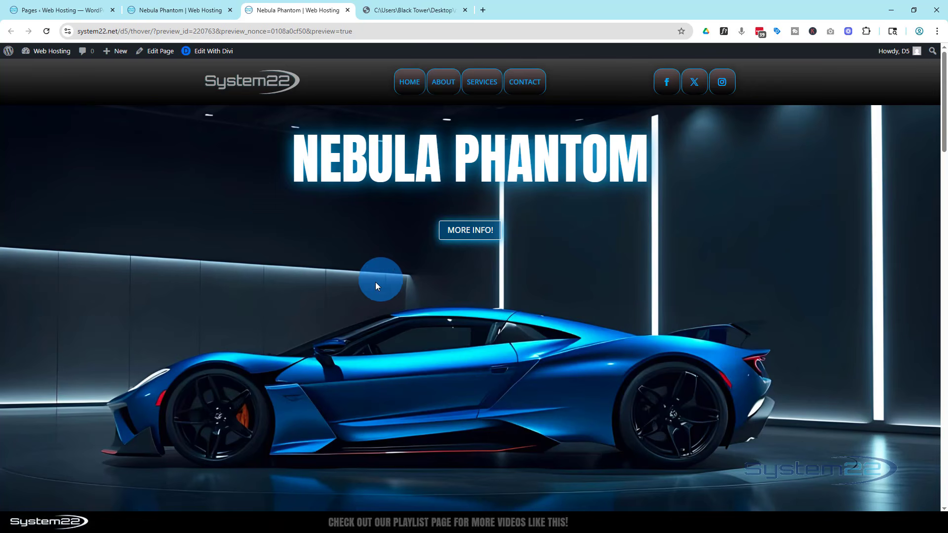
{"action": "scroll", "coordinate": [374, 280], "scroll_direction": "down", "scroll_amount": 4}
{"action": "scroll", "coordinate": [375, 280], "scroll_direction": "down", "scroll_amount": 12}
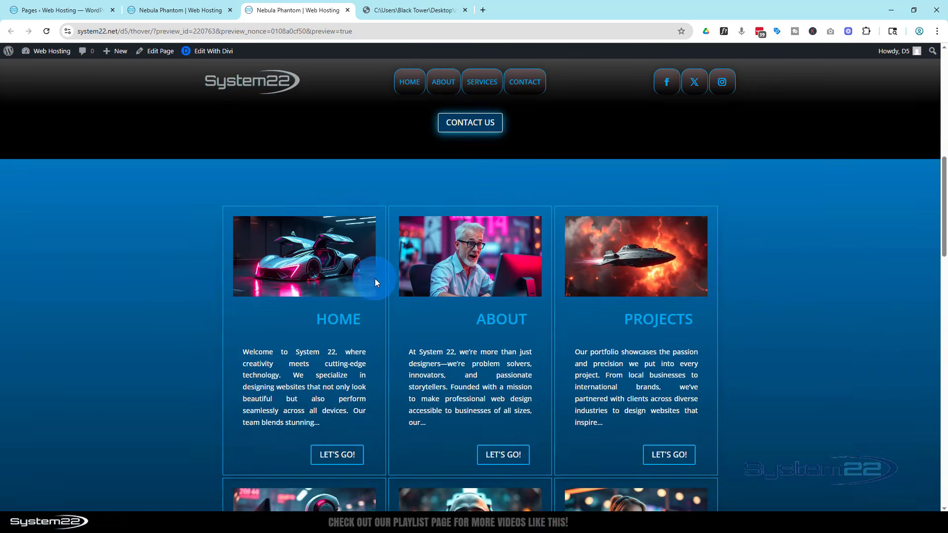
{"action": "scroll", "coordinate": [374, 280], "scroll_direction": "up", "scroll_amount": 9}
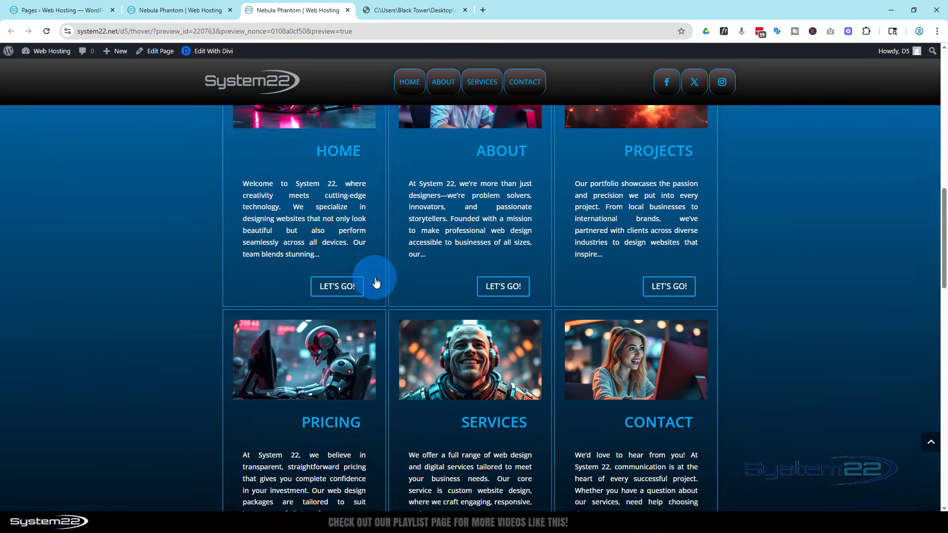
{"action": "scroll", "coordinate": [375, 280], "scroll_direction": "up", "scroll_amount": 5}
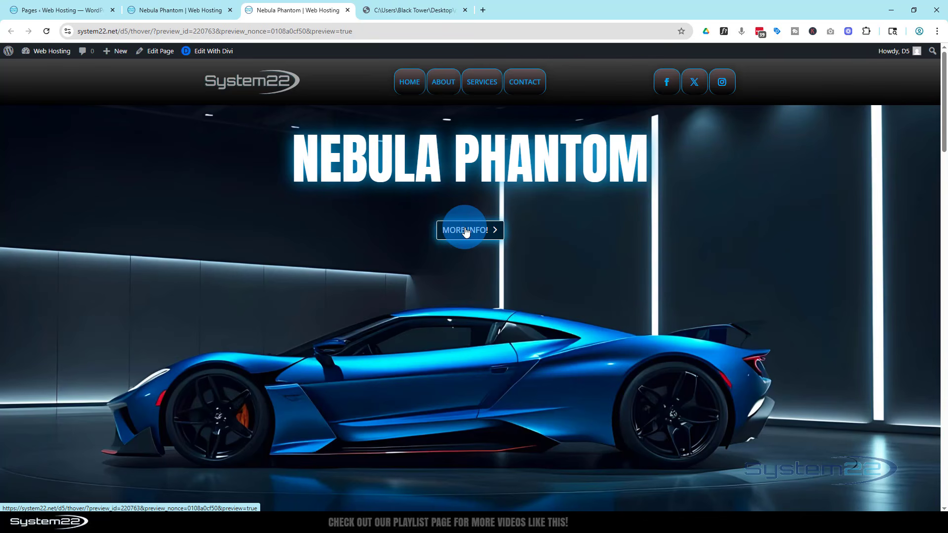
{"action": "scroll", "coordinate": [575, 239], "scroll_direction": "down", "scroll_amount": 3}
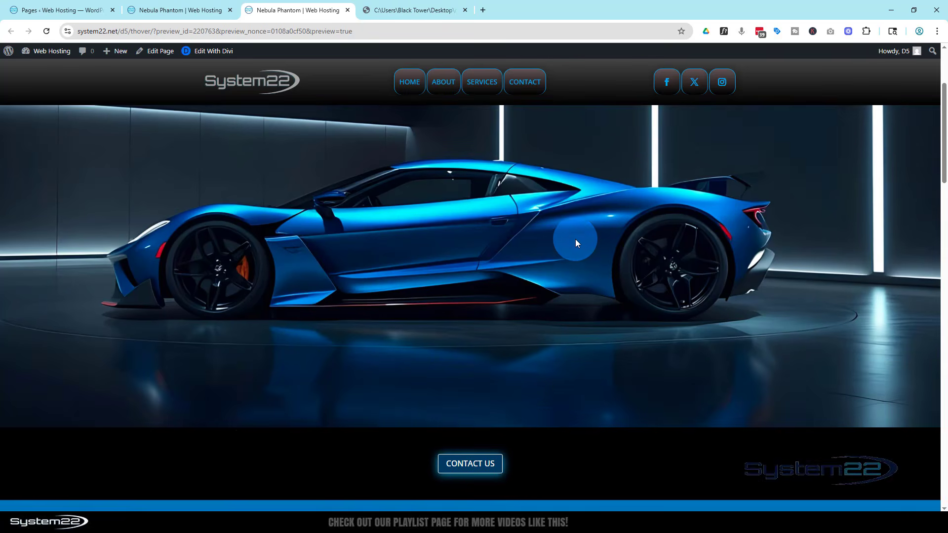
{"action": "scroll", "coordinate": [576, 239], "scroll_direction": "down", "scroll_amount": 5}
{"action": "scroll", "coordinate": [469, 220], "scroll_direction": "down", "scroll_amount": 1}
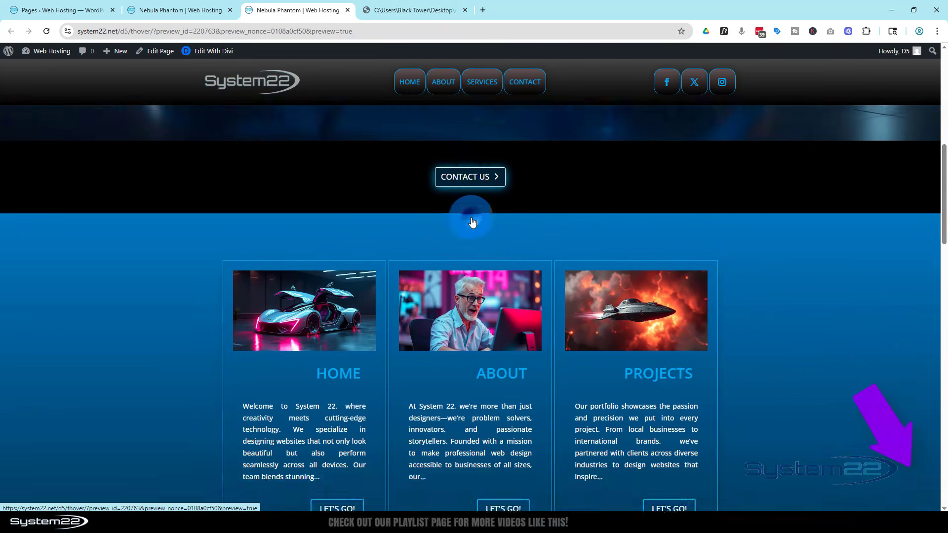
{"action": "scroll", "coordinate": [472, 222], "scroll_direction": "down", "scroll_amount": 10}
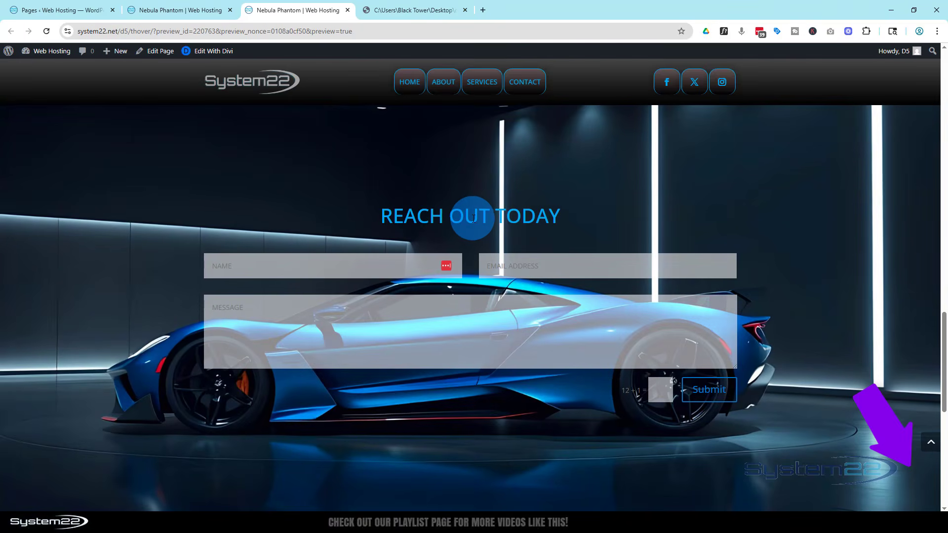
{"action": "left_click", "coordinate": [930, 443]}
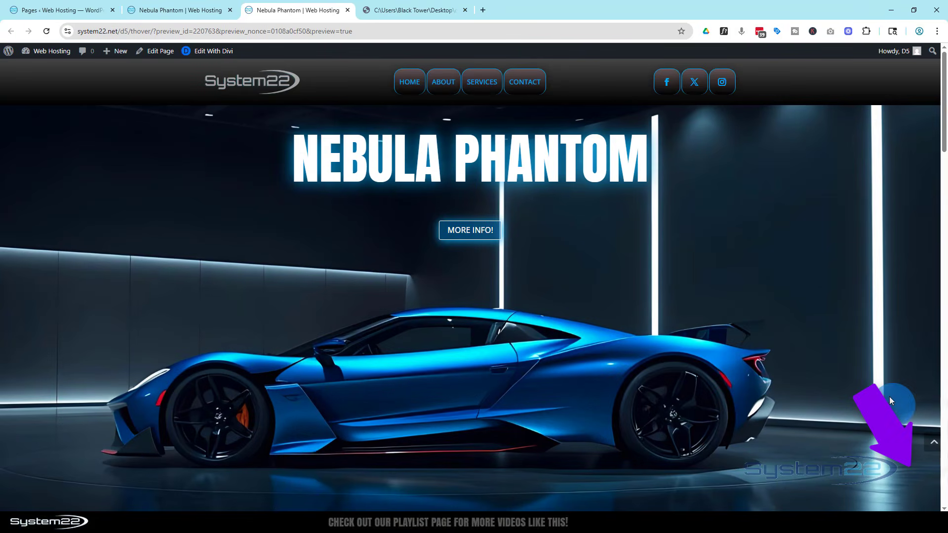